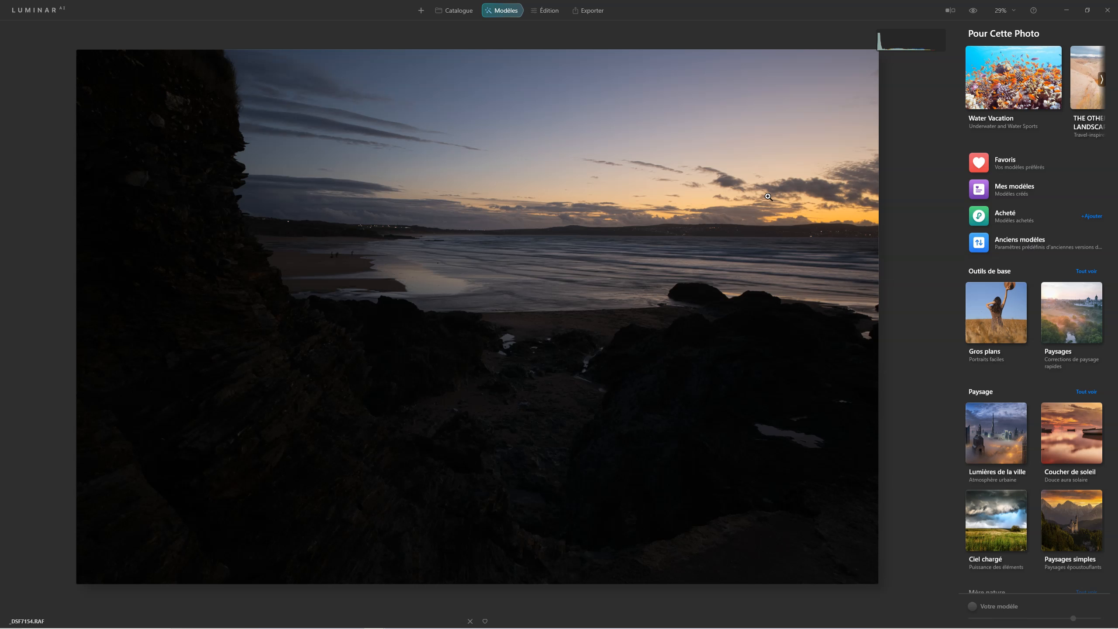
# Switch to editing the photo and enable automatic distortion corrections in the Optique tool
pyautogui.click(555, 9)
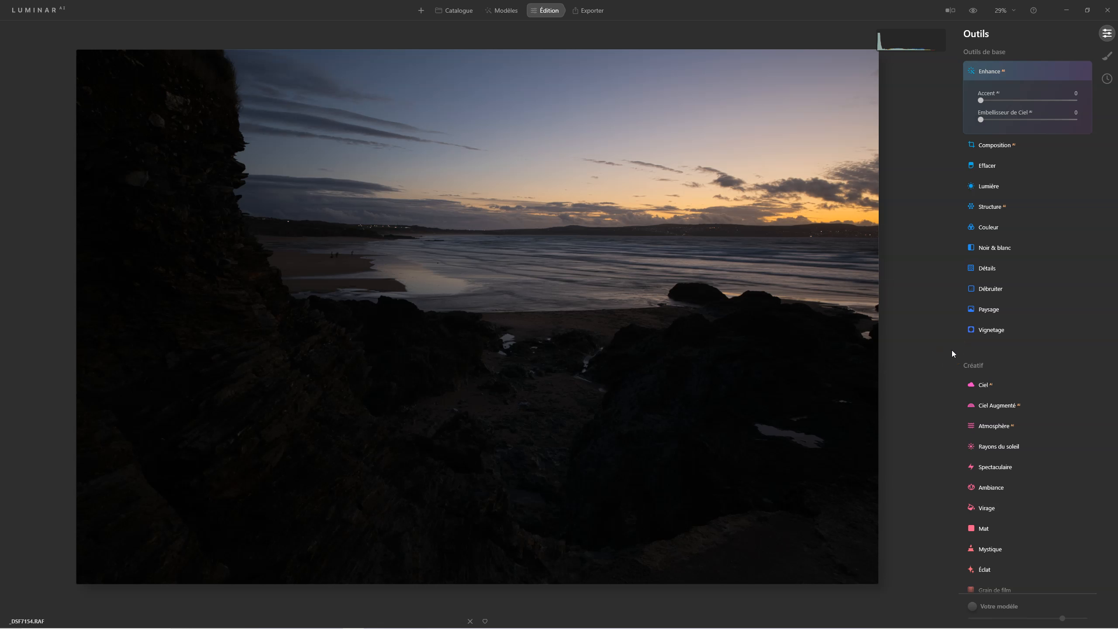
pyautogui.scroll(-7, 973, 374)
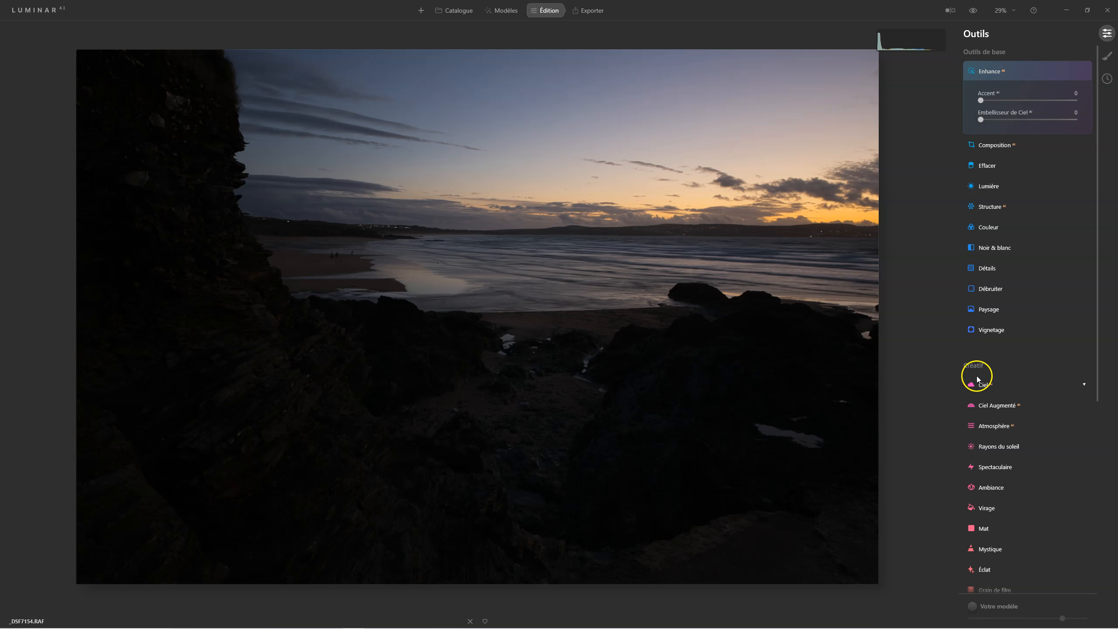
pyautogui.click(985, 507)
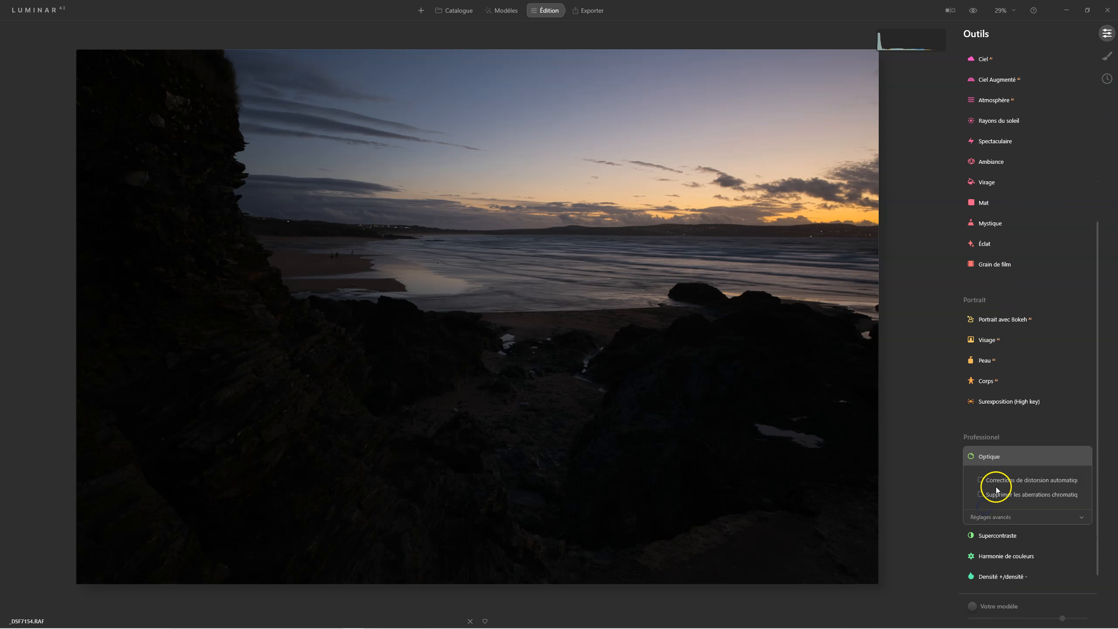
pyautogui.click(994, 457)
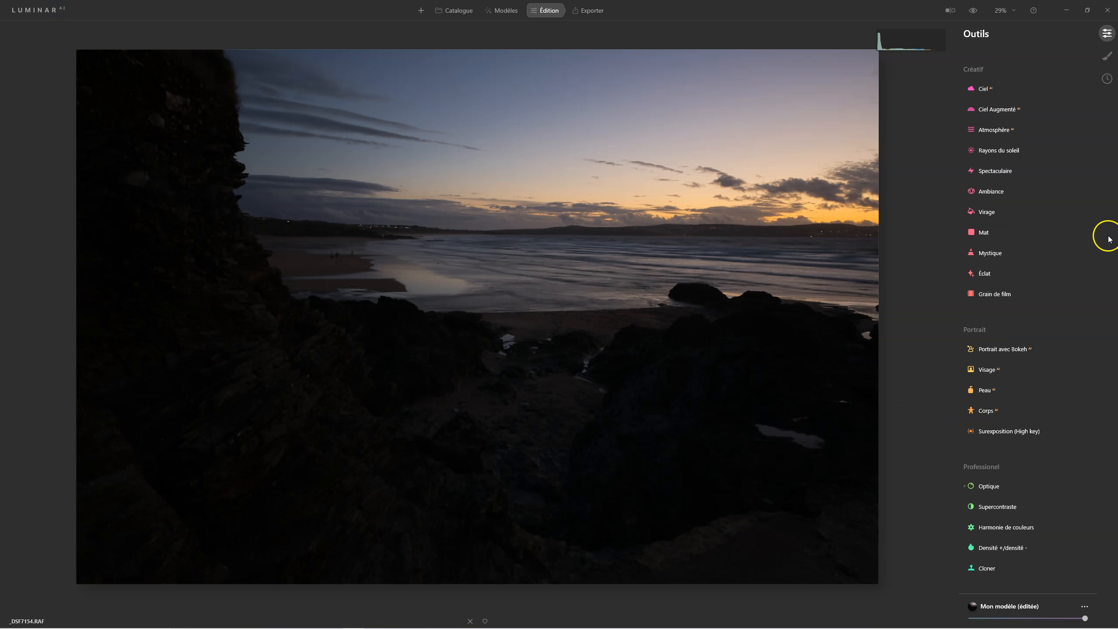
# Set the Accent AI amount to 33 in the Enhance tool
pyautogui.scroll(5, 1023, 254)
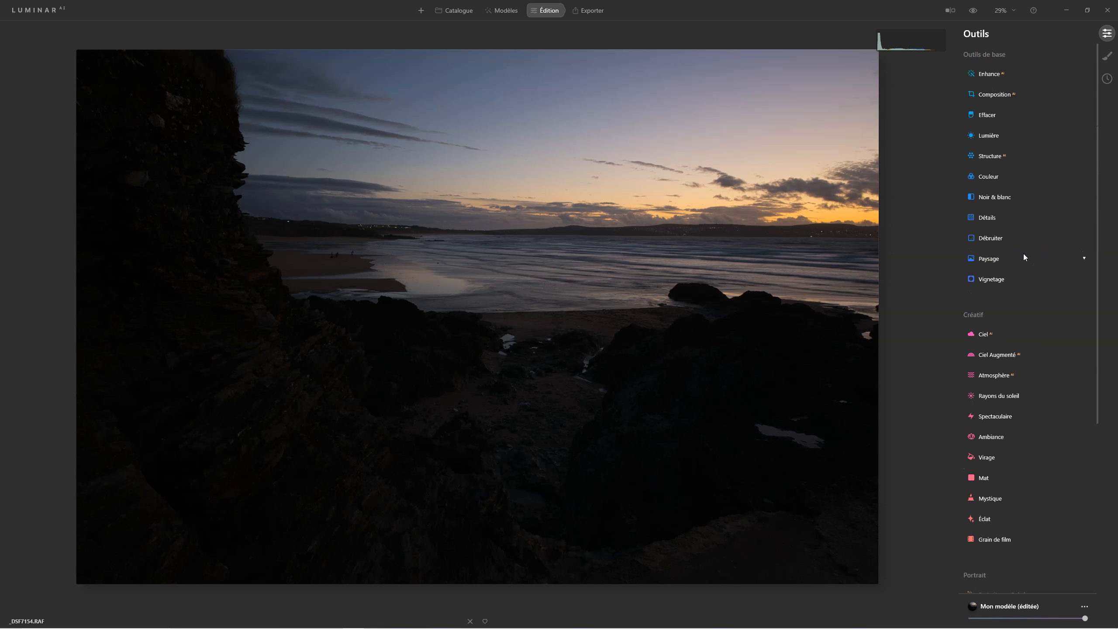
pyautogui.click(1002, 73)
pyautogui.moveTo(981, 102); pyautogui.dragTo(1013, 102)
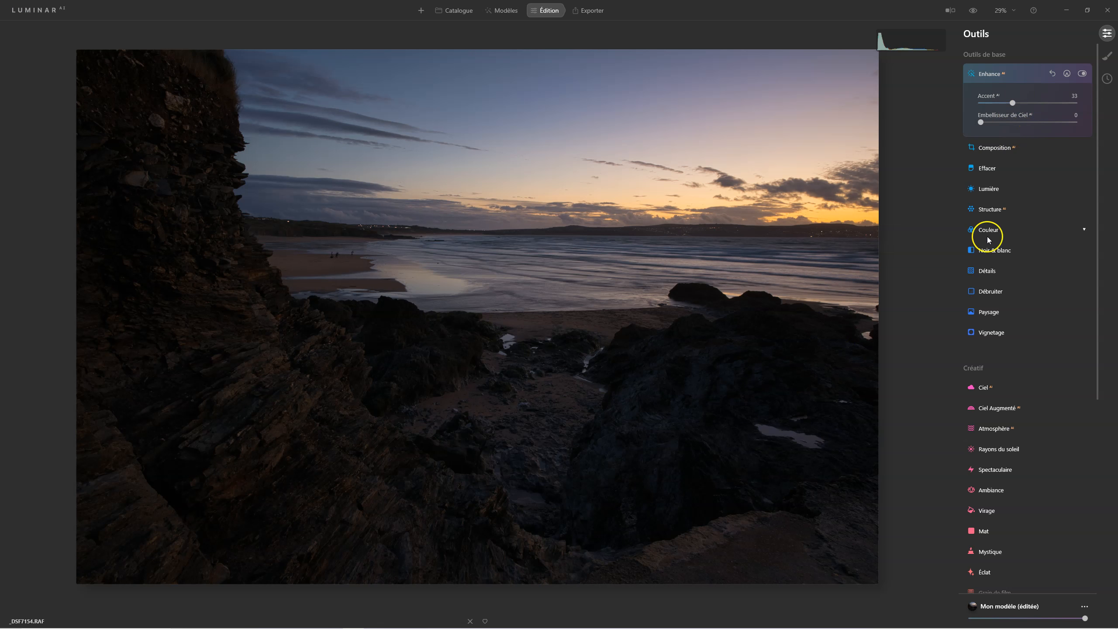
# In the Lumière tool, set Ombres to 30 and Hautes lum. to -27
pyautogui.click(988, 190)
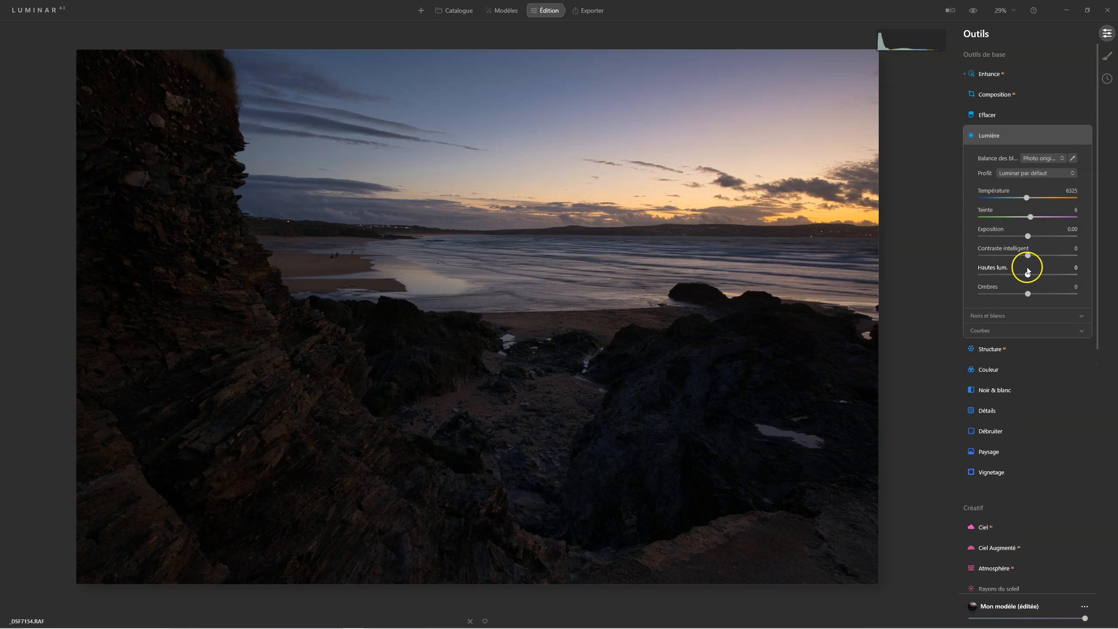
pyautogui.moveTo(1028, 294); pyautogui.dragTo(1046, 295)
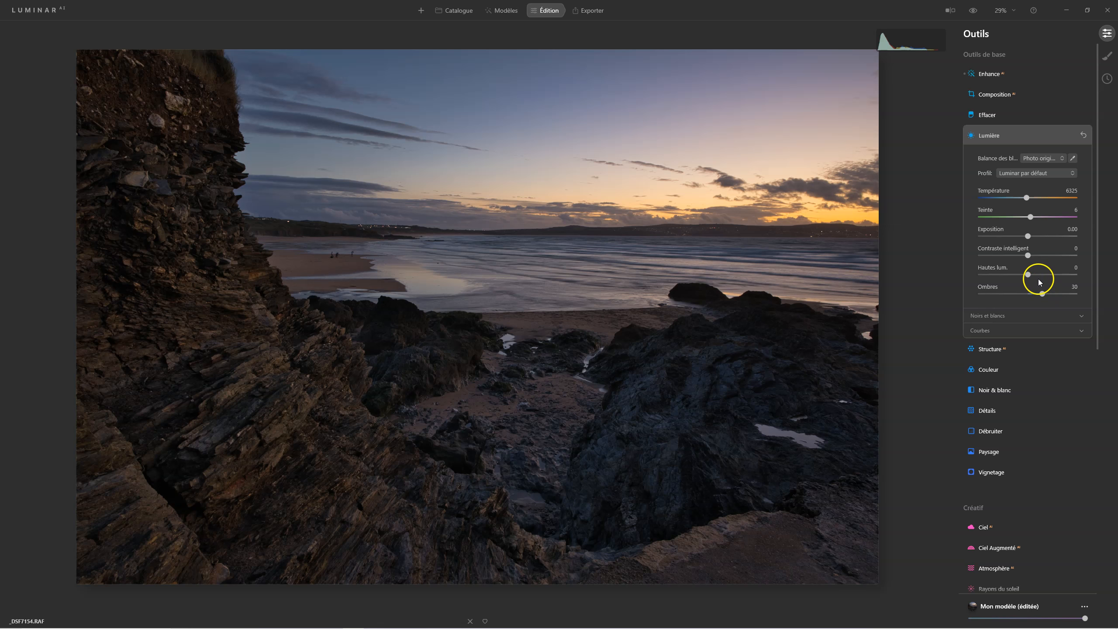
pyautogui.moveTo(1029, 275); pyautogui.dragTo(1016, 280)
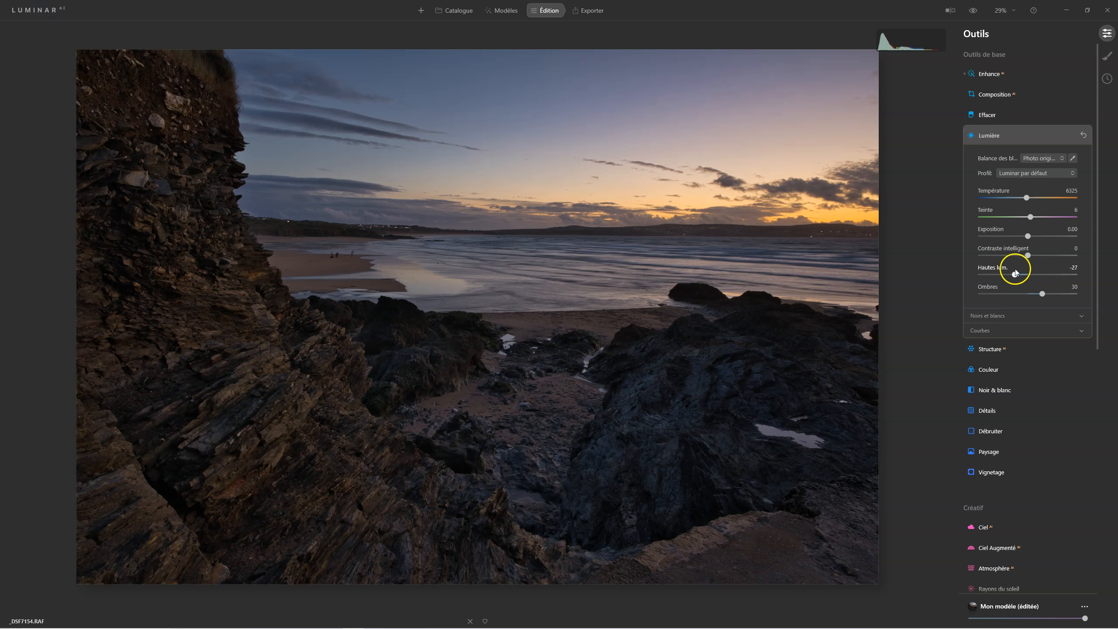
pyautogui.click(1005, 321)
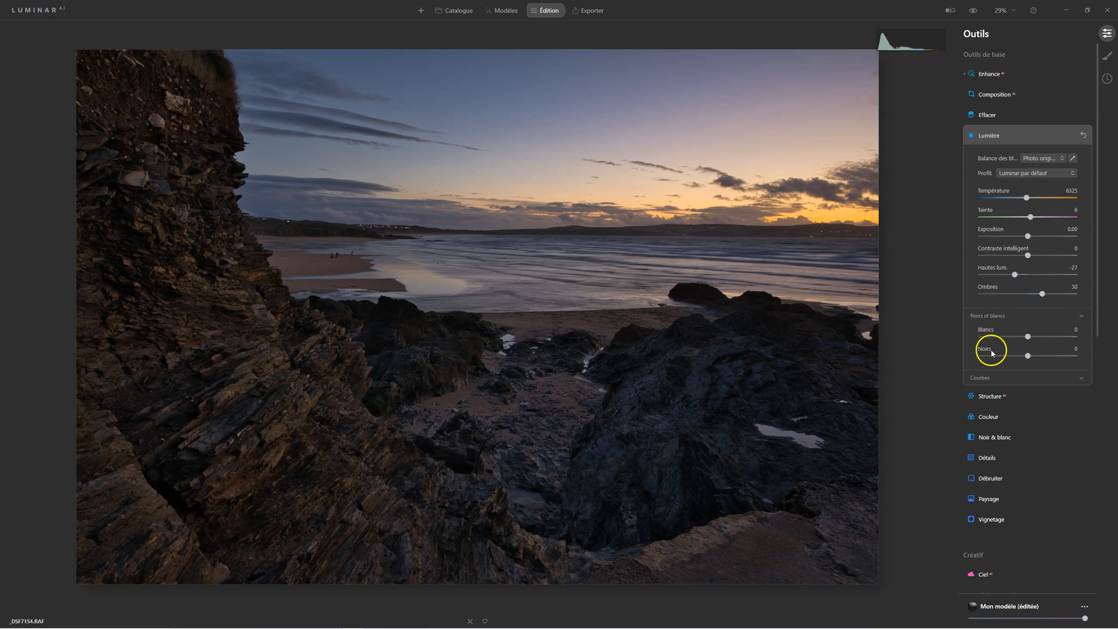
pyautogui.click(985, 378)
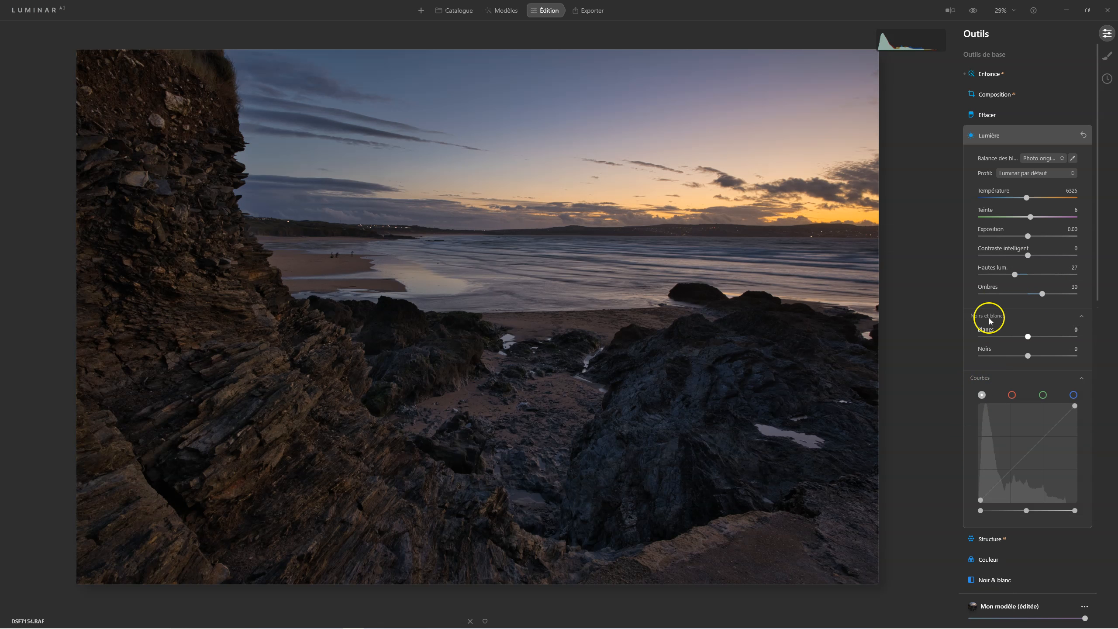
pyautogui.click(981, 372)
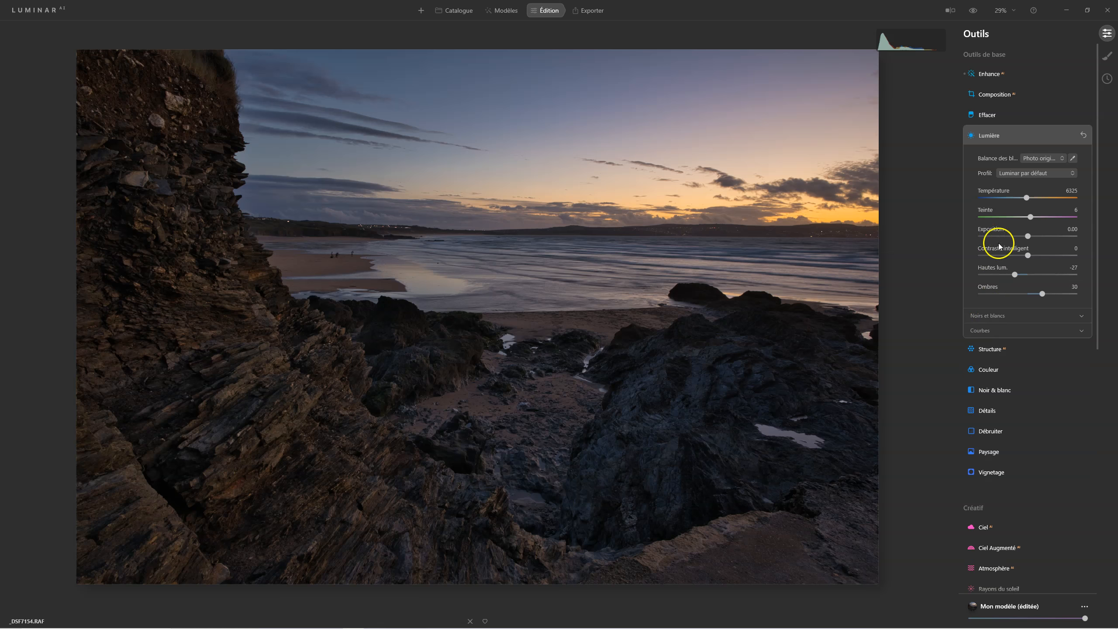
# Reopen the Enhance settings and compare the edited photo with the original several times
pyautogui.click(994, 74)
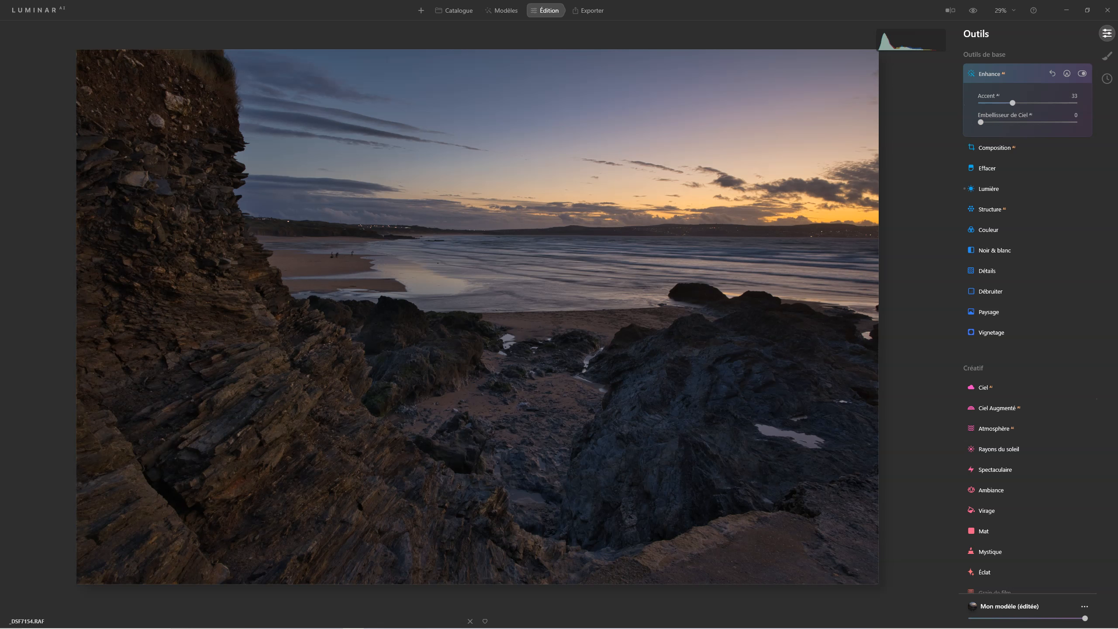
pyautogui.click(973, 11)
pyautogui.click(973, 10)
pyautogui.click(973, 10)
pyautogui.click(972, 10)
pyautogui.click(972, 11)
pyautogui.click(973, 11)
# Warm the scene with the Paysage tool by setting Heure dorée to 21
pyautogui.click(993, 313)
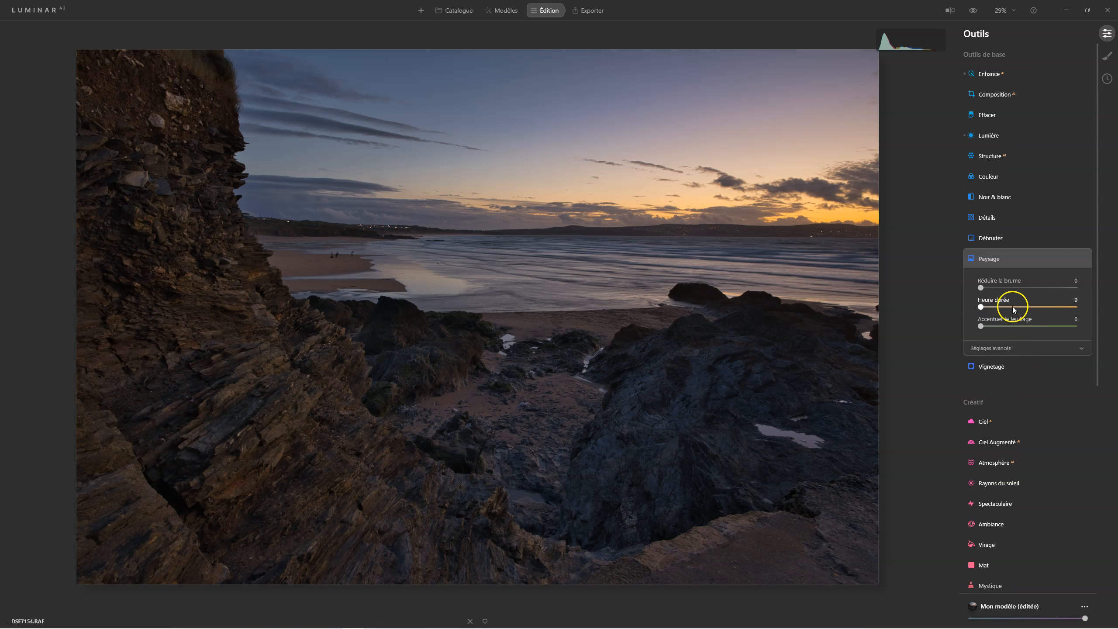
pyautogui.click(981, 308)
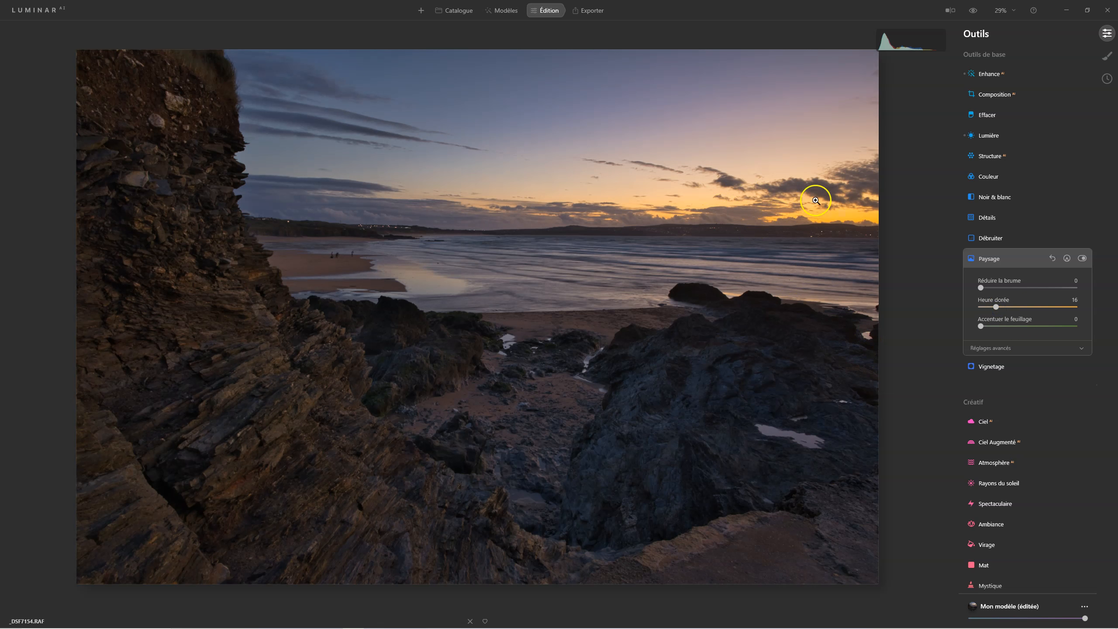
pyautogui.click(996, 307)
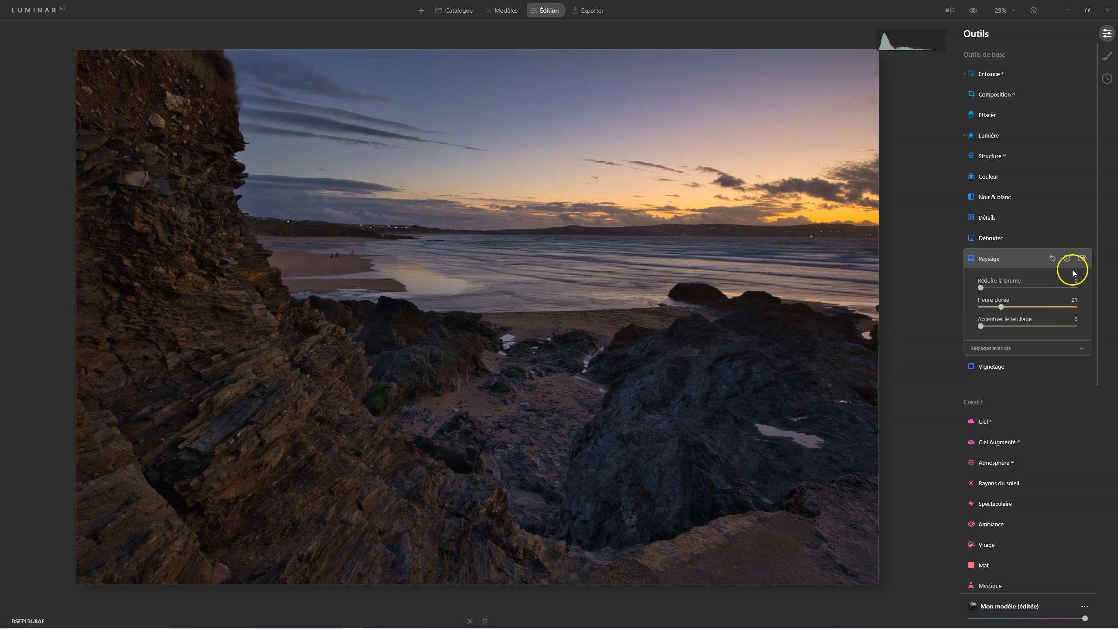
pyautogui.click(994, 260)
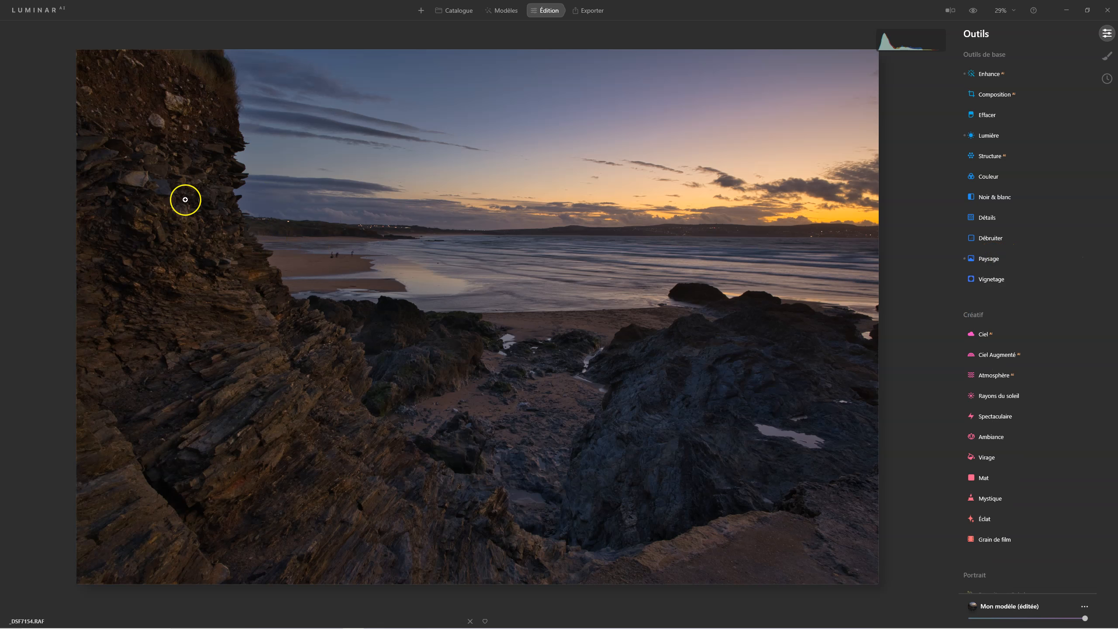
pyautogui.click(738, 304)
pyautogui.moveTo(740, 303); pyautogui.dragTo(646, 412)
pyautogui.click(825, 219)
# Set Éclat to 12 in Harmonie de couleurs and expand its colour contrast, warm/cool tone and colour balance settings
pyautogui.click(988, 176)
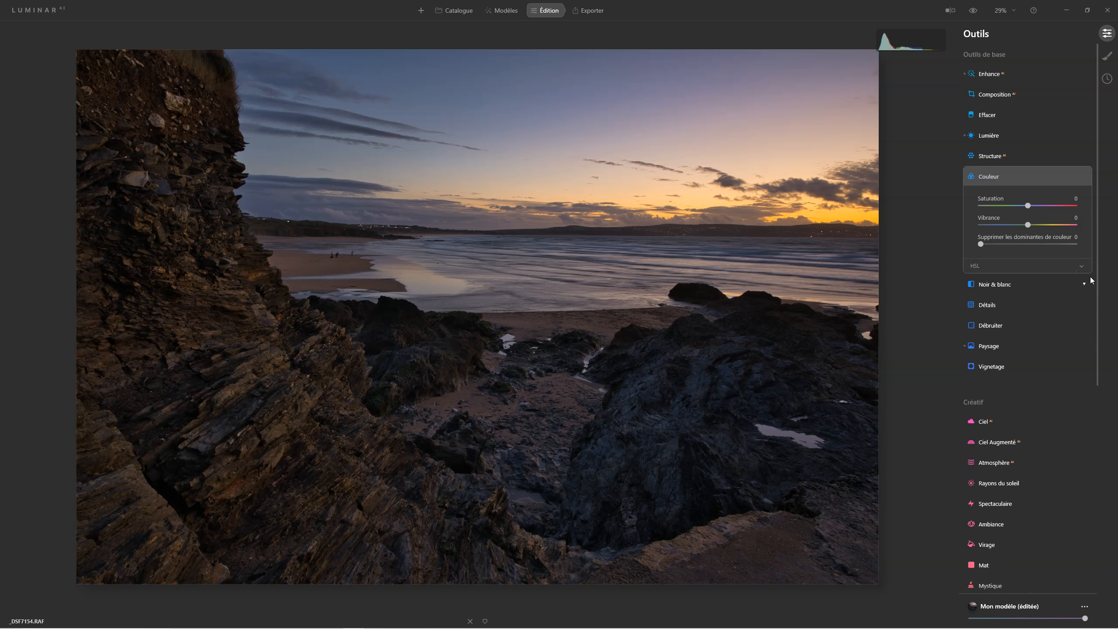
pyautogui.scroll(-8, 1059, 307)
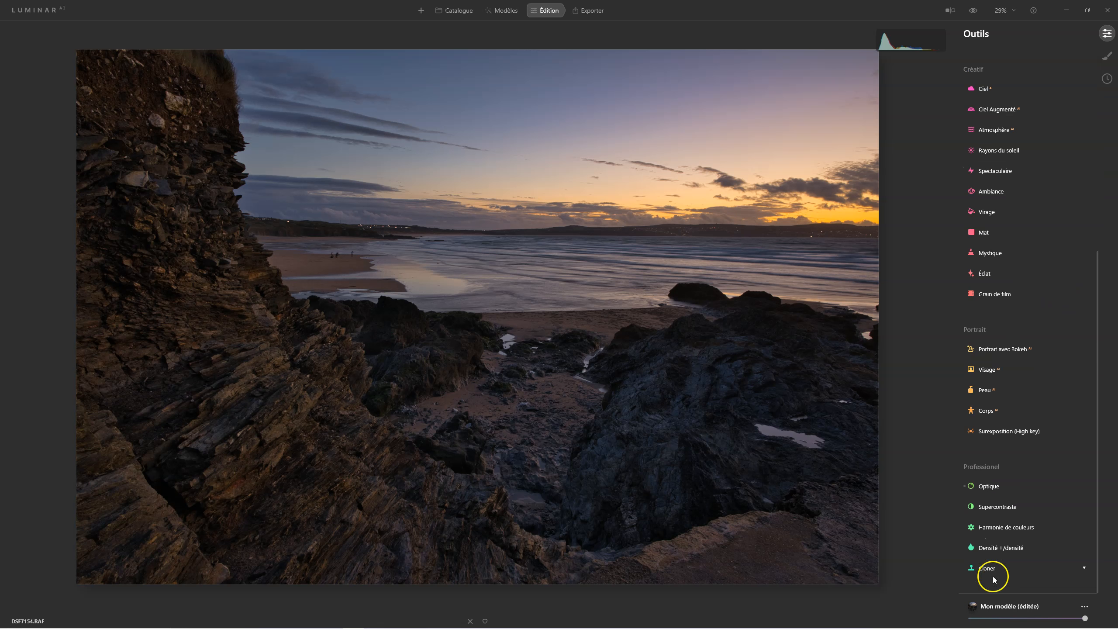
pyautogui.click(999, 528)
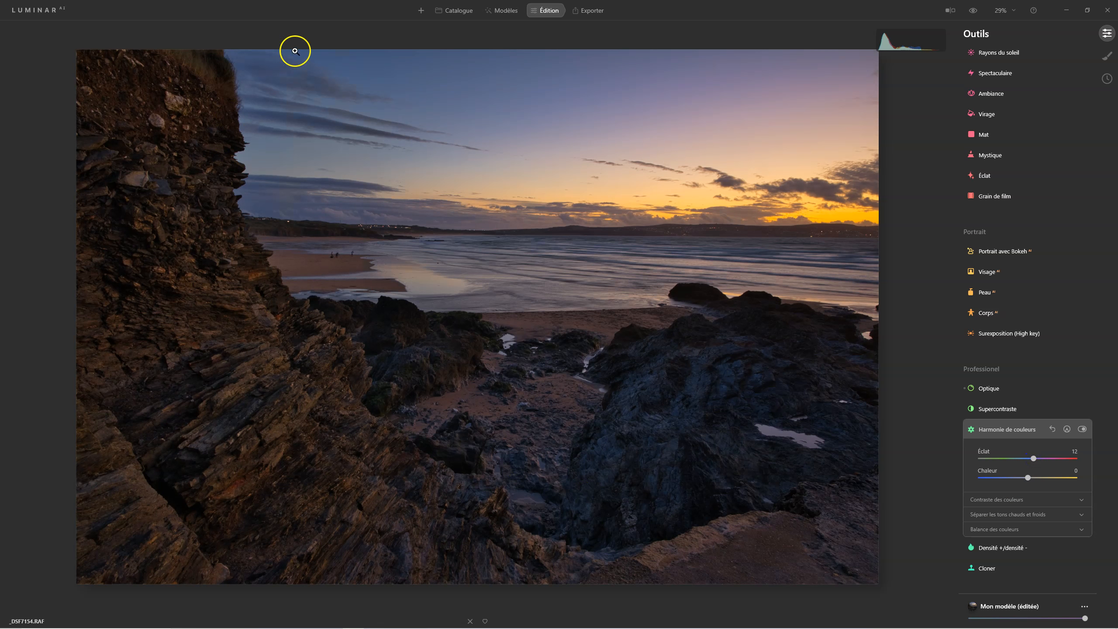
pyautogui.click(1000, 500)
pyautogui.click(997, 513)
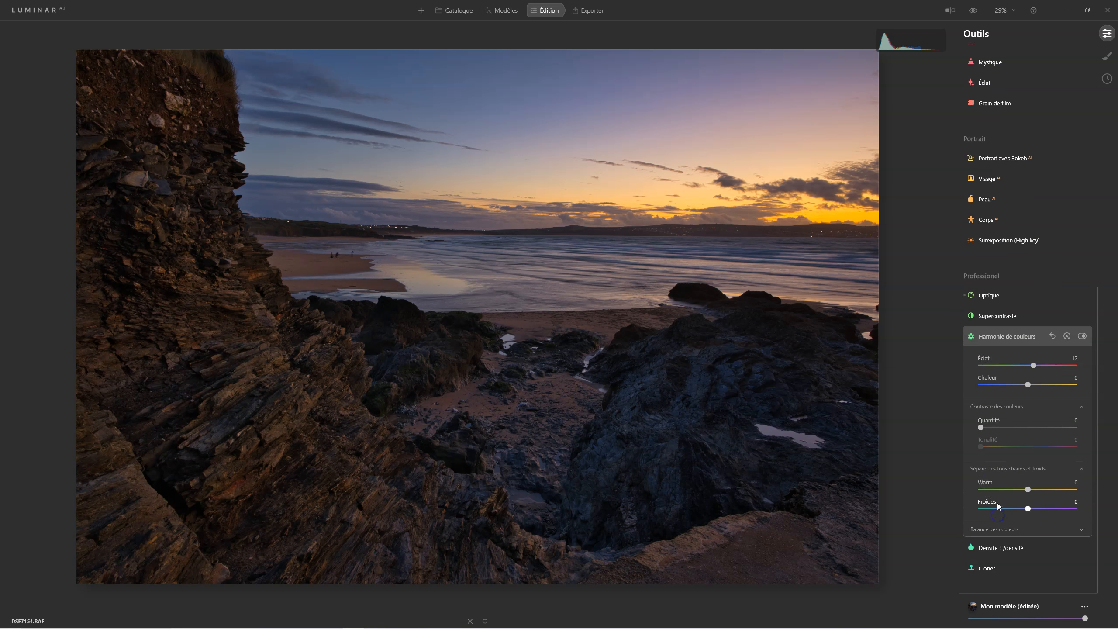
pyautogui.click(996, 524)
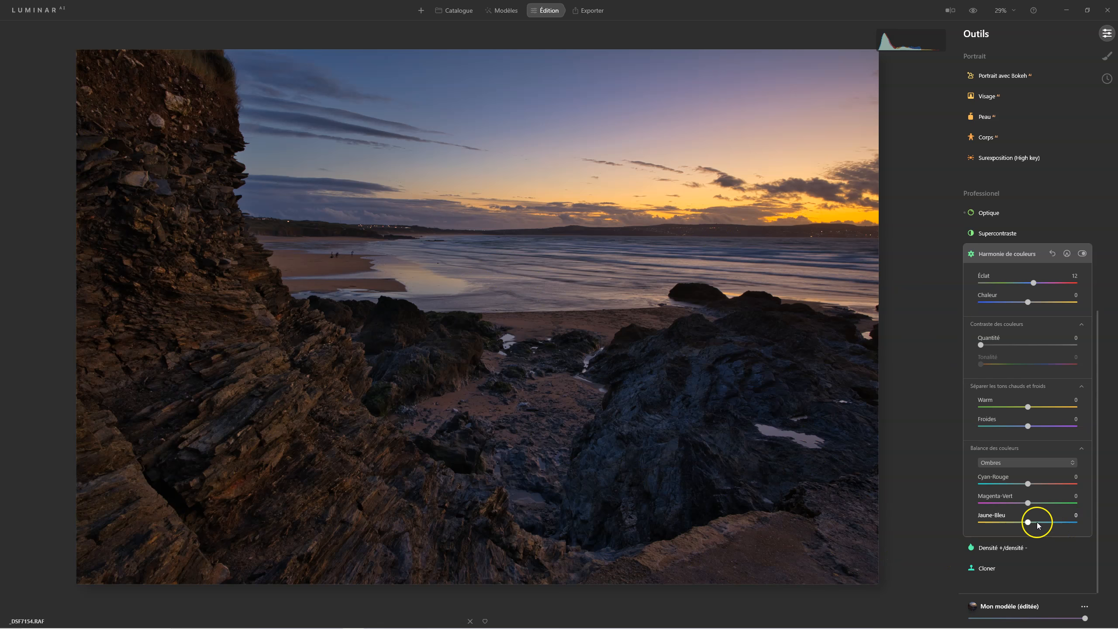
pyautogui.scroll(6, 1035, 520)
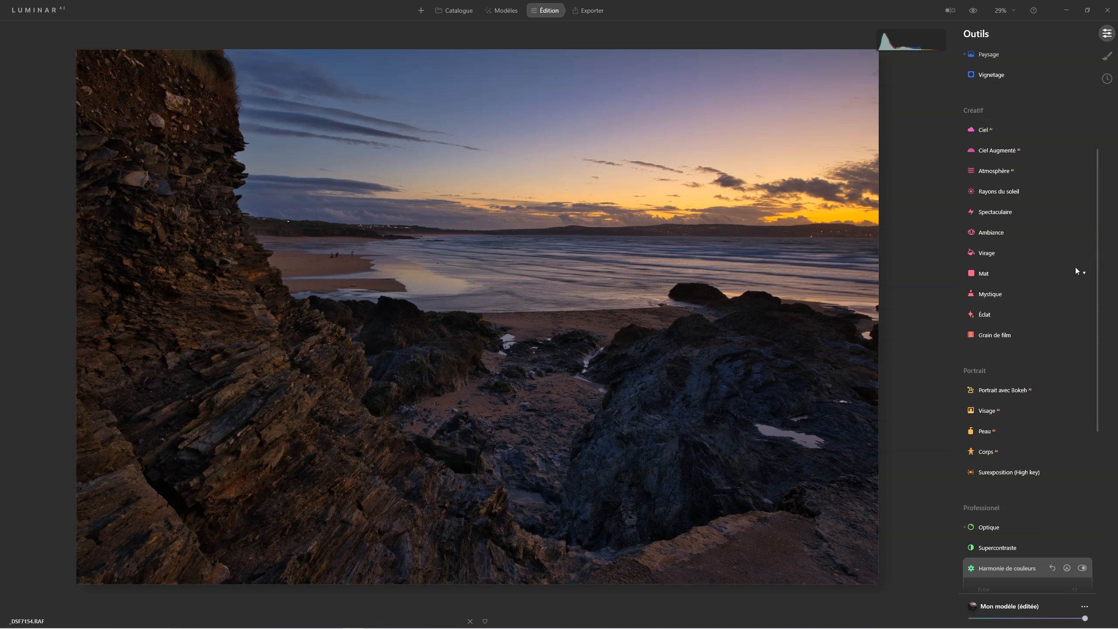
pyautogui.scroll(-2, 1075, 267)
# In Supercontraste, set highlight contrast to 27 with balance 35, and midtone contrast to 24 with balance 27
pyautogui.click(1008, 446)
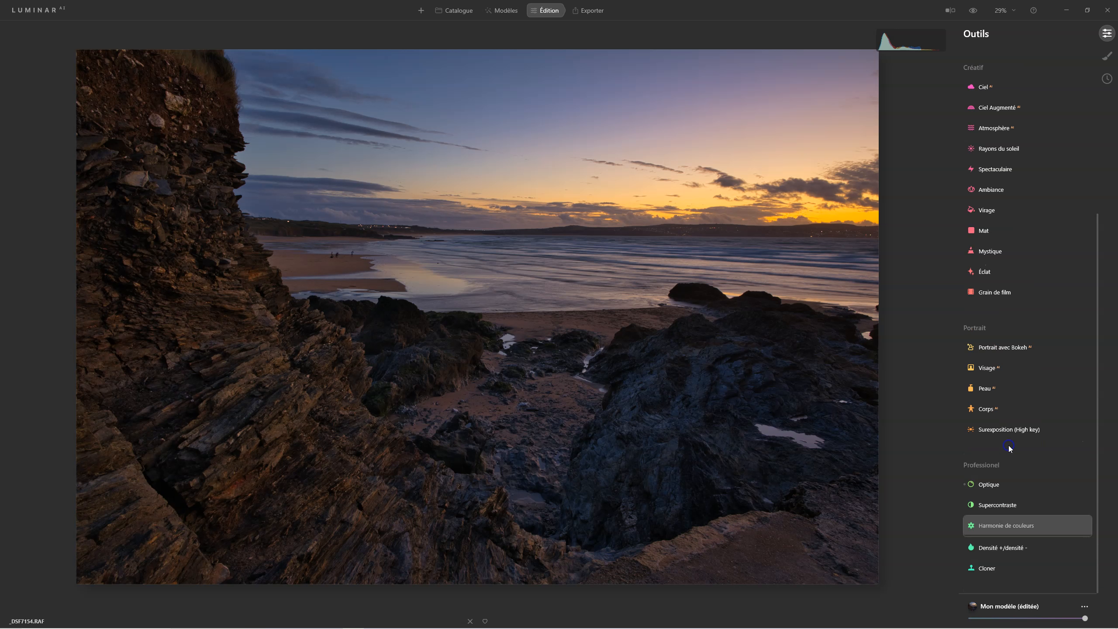
pyautogui.moveTo(991, 449); pyautogui.dragTo(1008, 444)
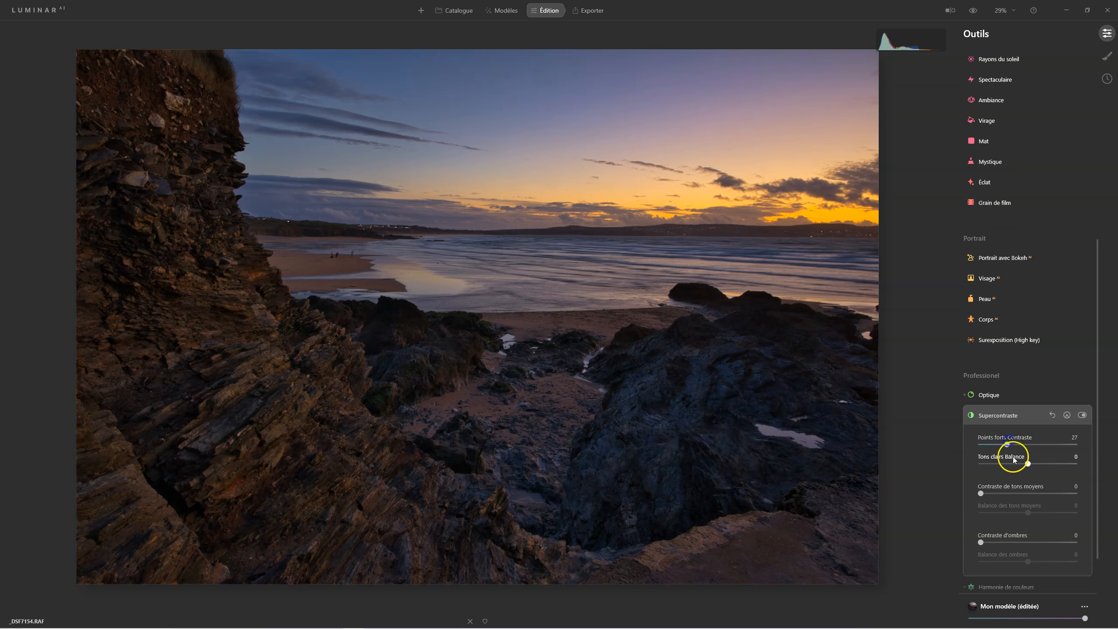
pyautogui.moveTo(1018, 464); pyautogui.dragTo(1045, 464)
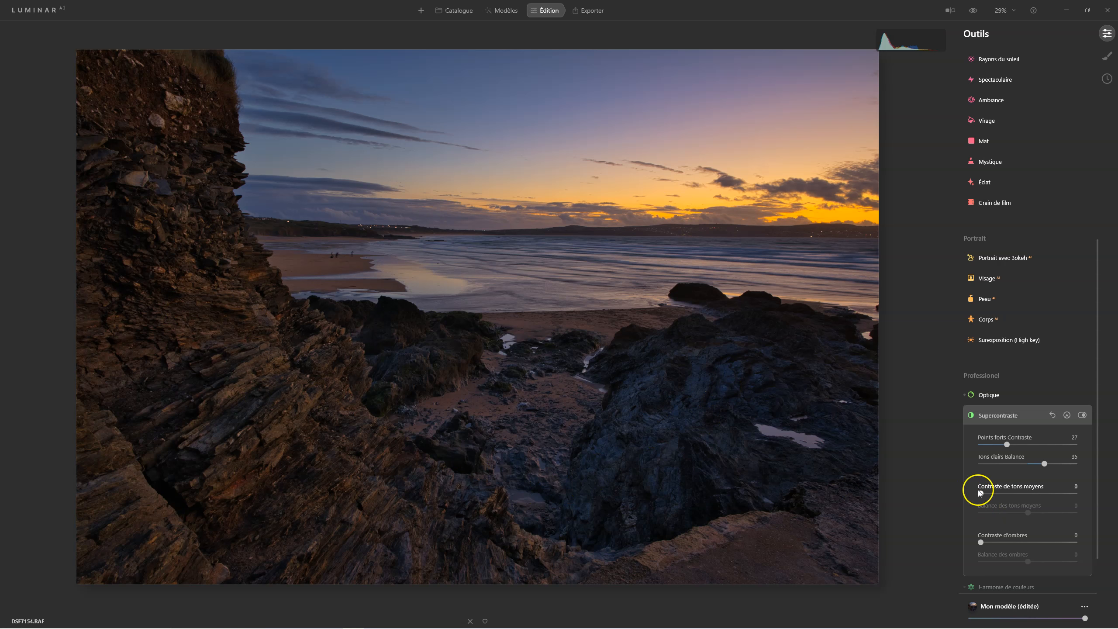
pyautogui.moveTo(980, 493); pyautogui.dragTo(1045, 514)
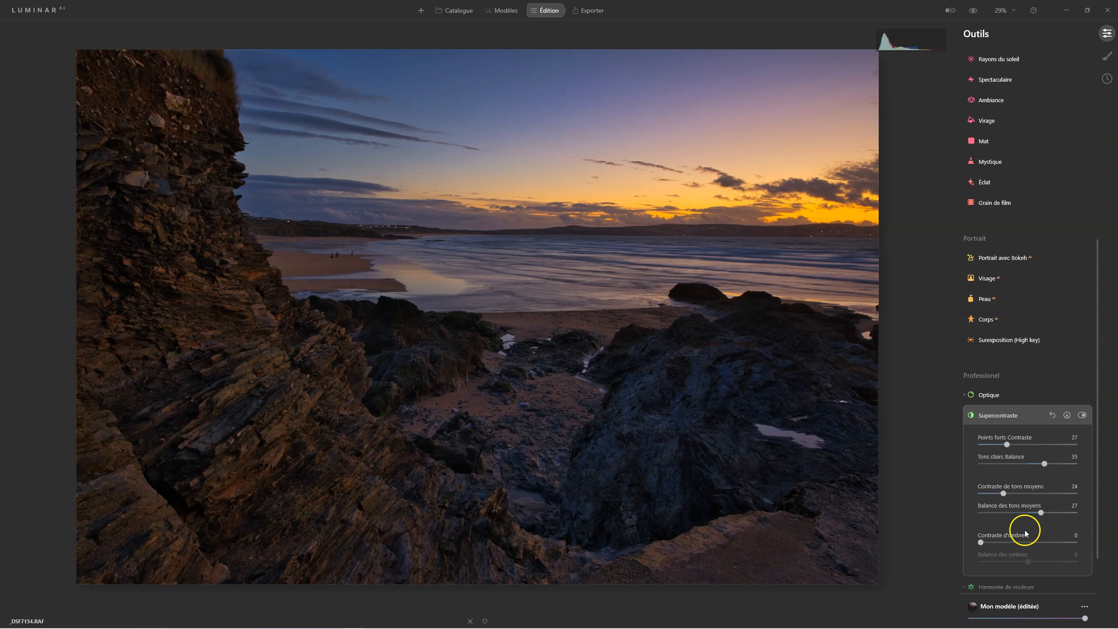
# Toggle the Supercontraste effect off and on repeatedly to compare its influence, leaving it enabled
pyautogui.click(1083, 415)
pyautogui.click(1082, 415)
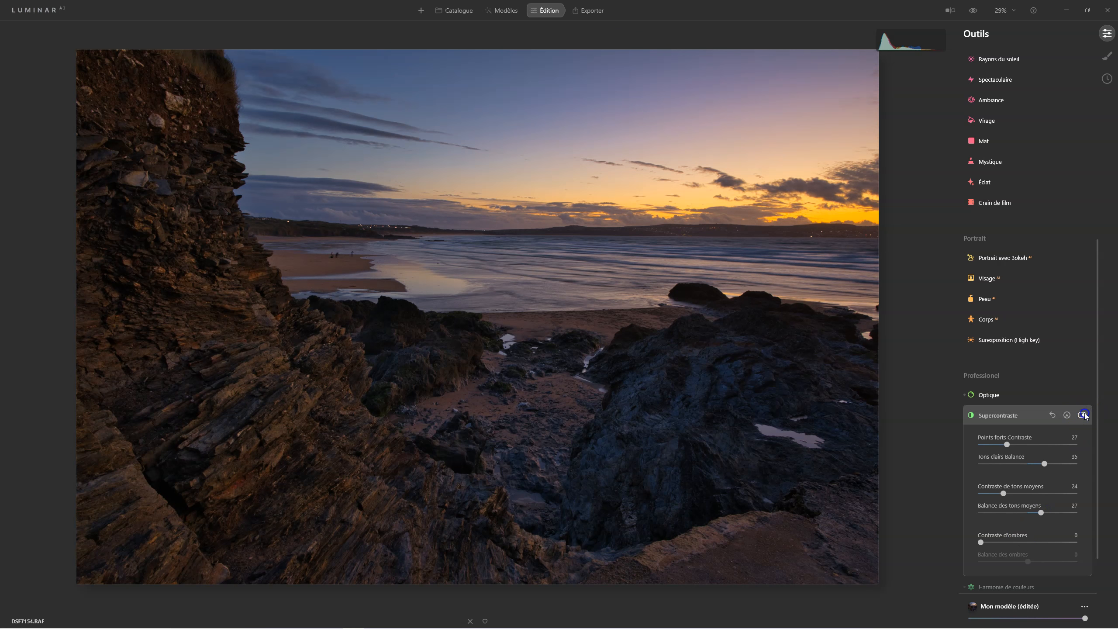
pyautogui.click(1083, 416)
pyautogui.click(1082, 416)
pyautogui.click(1083, 415)
pyautogui.click(1082, 415)
pyautogui.click(1083, 416)
pyautogui.click(1083, 415)
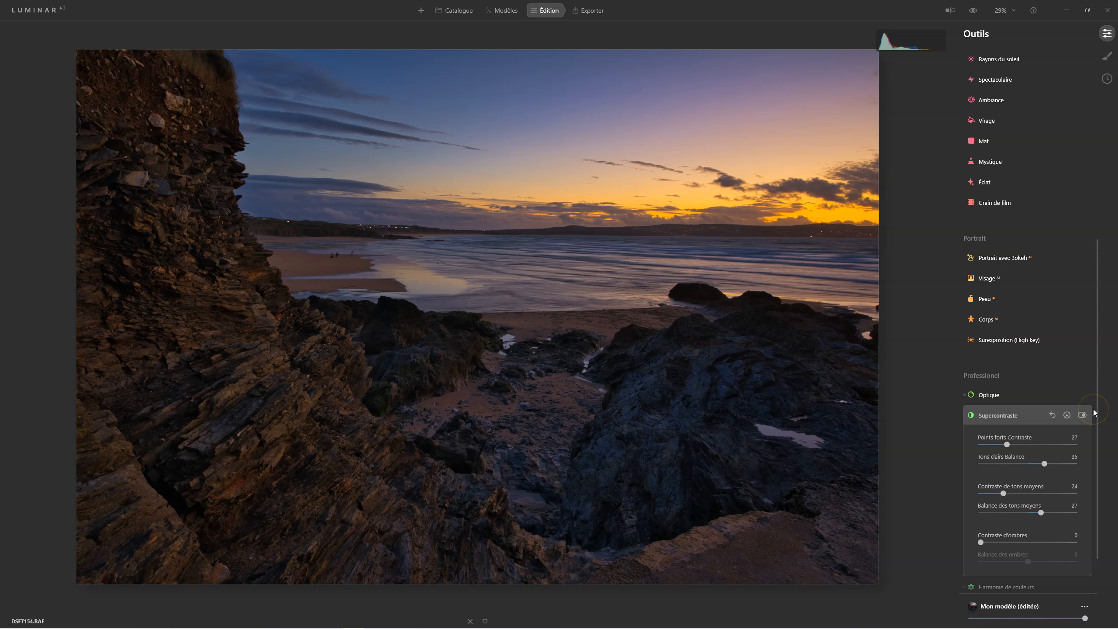
pyautogui.click(986, 414)
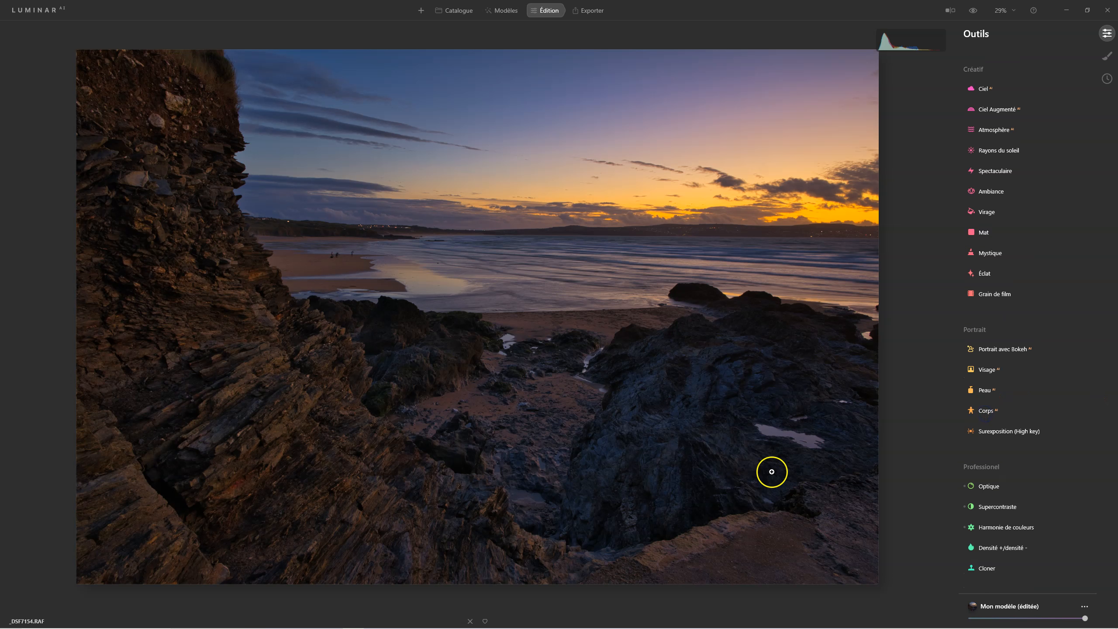
# Compare the fully adjusted photo with the unedited original
pyautogui.click(973, 11)
pyautogui.click(974, 11)
pyautogui.click(974, 11)
pyautogui.click(974, 11)
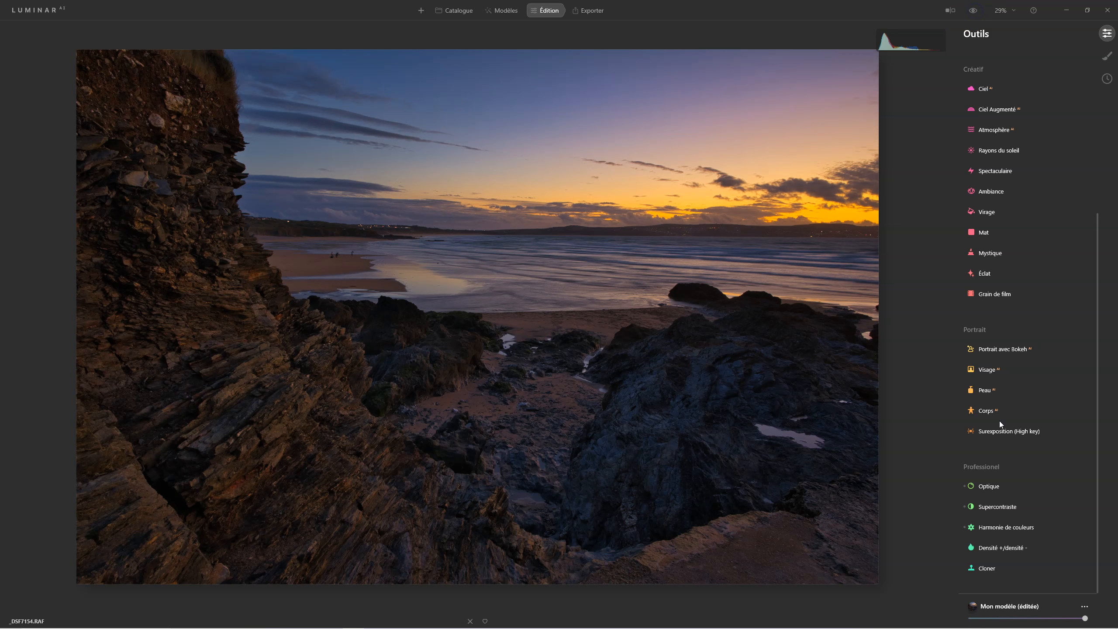
# In Densité +/densité -, set the Éclaircir brush intensity to 5 and paint a first lightening stroke over the cliff rocks
pyautogui.click(1004, 548)
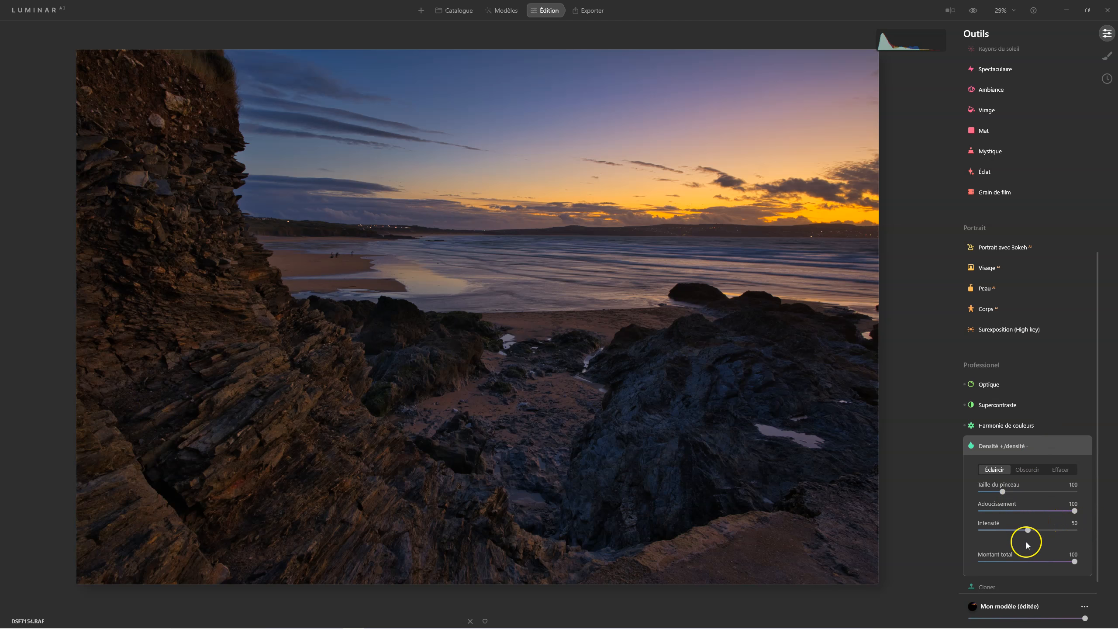
pyautogui.moveTo(1027, 530); pyautogui.dragTo(994, 531)
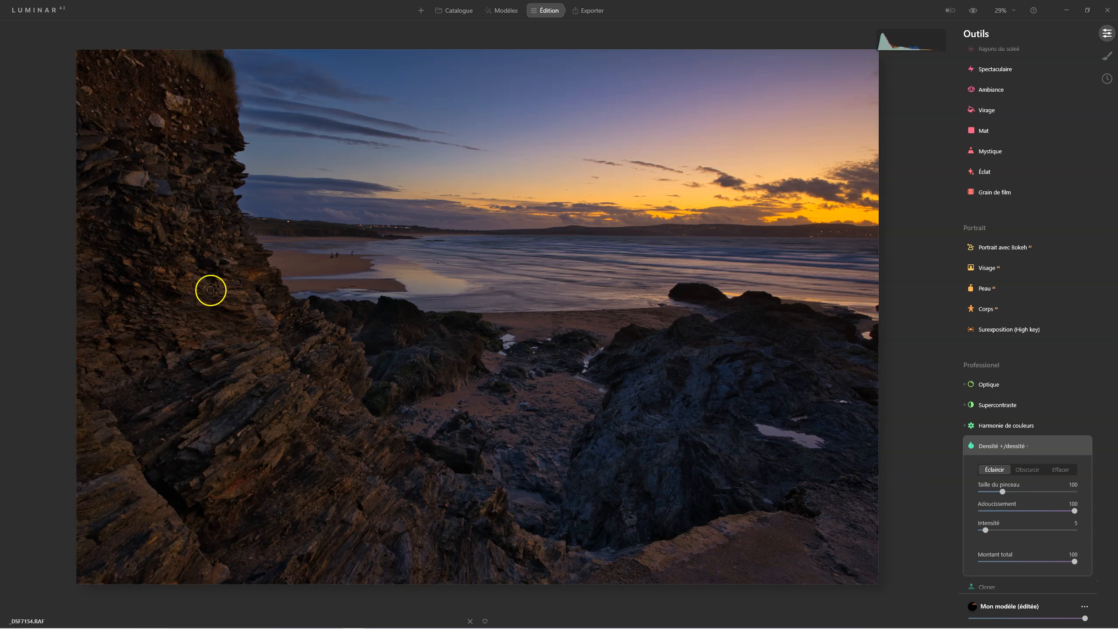
pyautogui.click(325, 343)
pyautogui.moveTo(325, 343)
pyautogui.mouseDown()
pyautogui.moveTo(257, 439)
pyautogui.moveTo(276, 376)
pyautogui.moveTo(300, 354)
pyautogui.moveTo(219, 419)
pyautogui.moveTo(267, 363)
pyautogui.moveTo(311, 344)
pyautogui.moveTo(246, 375)
pyautogui.mouseUp()
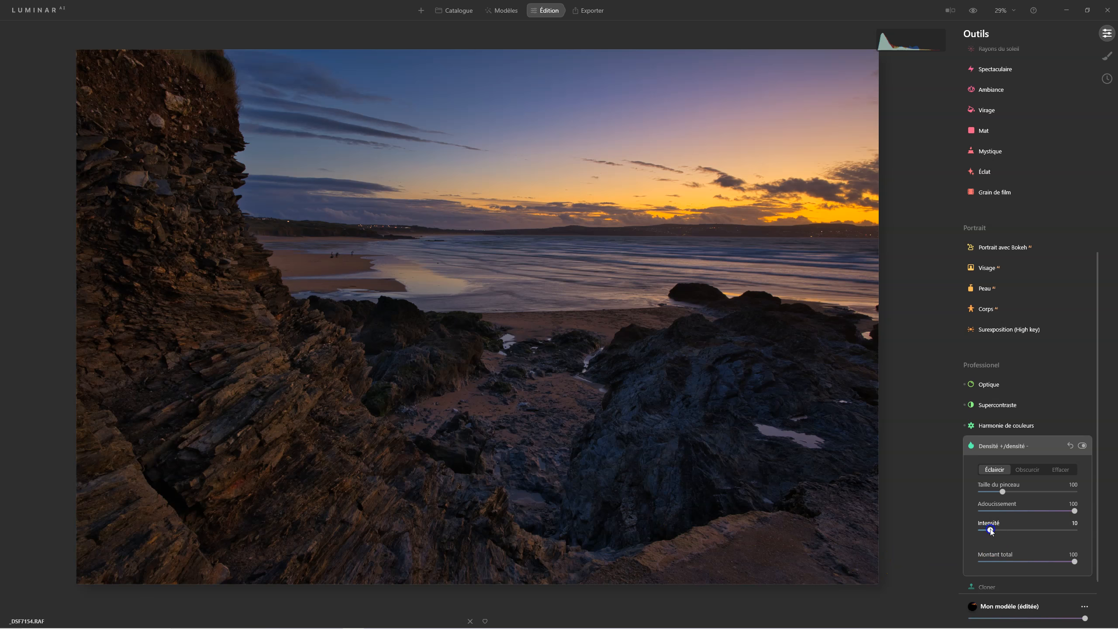
# Raise the Éclaircir intensity to 10, lighten the cliff, foreground and large dark rocks, and compare with the effect off
pyautogui.moveTo(352, 374); pyautogui.dragTo(244, 367)
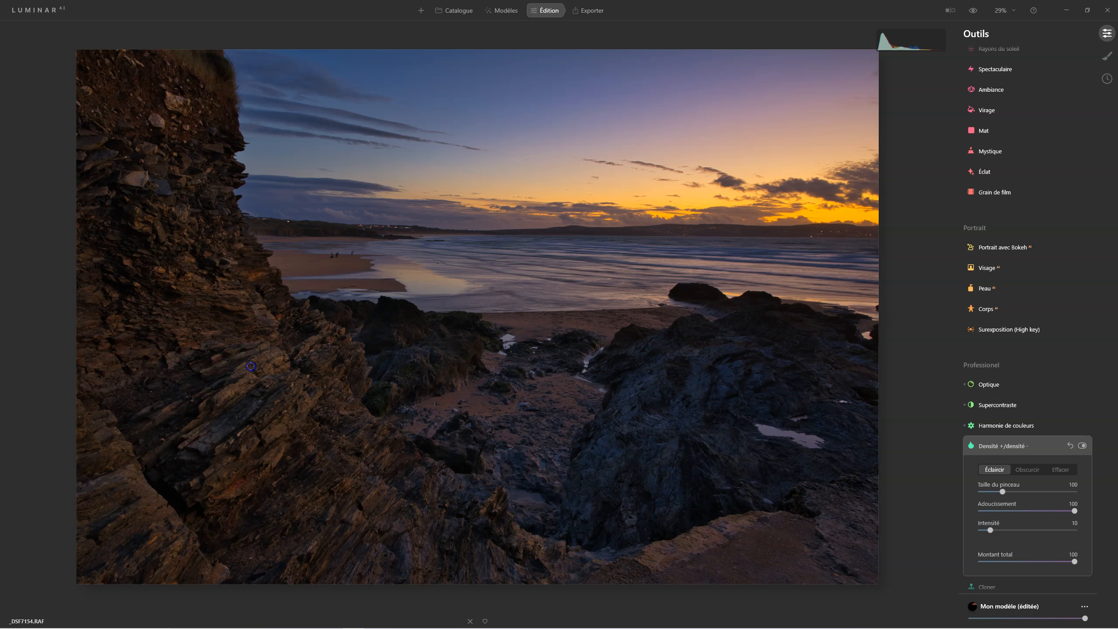
pyautogui.moveTo(302, 430); pyautogui.dragTo(326, 347)
pyautogui.moveTo(283, 485); pyautogui.dragTo(305, 382)
pyautogui.moveTo(280, 503)
pyautogui.mouseDown()
pyautogui.moveTo(388, 522)
pyautogui.moveTo(385, 452)
pyautogui.mouseUp()
pyautogui.moveTo(392, 549)
pyautogui.mouseDown()
pyautogui.moveTo(468, 571)
pyautogui.moveTo(466, 524)
pyautogui.moveTo(480, 504)
pyautogui.mouseUp()
pyautogui.moveTo(450, 556); pyautogui.dragTo(463, 493)
pyautogui.moveTo(240, 309)
pyautogui.mouseDown()
pyautogui.moveTo(170, 193)
pyautogui.moveTo(208, 294)
pyautogui.moveTo(138, 75)
pyautogui.moveTo(120, 89)
pyautogui.moveTo(194, 200)
pyautogui.moveTo(117, 154)
pyautogui.mouseUp()
pyautogui.moveTo(176, 593)
pyautogui.mouseDown()
pyautogui.moveTo(86, 439)
pyautogui.moveTo(170, 557)
pyautogui.mouseUp()
pyautogui.moveTo(628, 361)
pyautogui.mouseDown()
pyautogui.moveTo(629, 412)
pyautogui.moveTo(669, 397)
pyautogui.mouseUp()
pyautogui.moveTo(706, 481); pyautogui.dragTo(600, 442)
pyautogui.moveTo(679, 388); pyautogui.dragTo(687, 372)
pyautogui.moveTo(365, 429)
pyautogui.mouseDown()
pyautogui.moveTo(381, 347)
pyautogui.moveTo(417, 352)
pyautogui.mouseUp()
pyautogui.moveTo(456, 494)
pyautogui.mouseDown()
pyautogui.moveTo(482, 542)
pyautogui.moveTo(563, 598)
pyautogui.mouseUp()
pyautogui.click(1083, 446)
pyautogui.click(1083, 446)
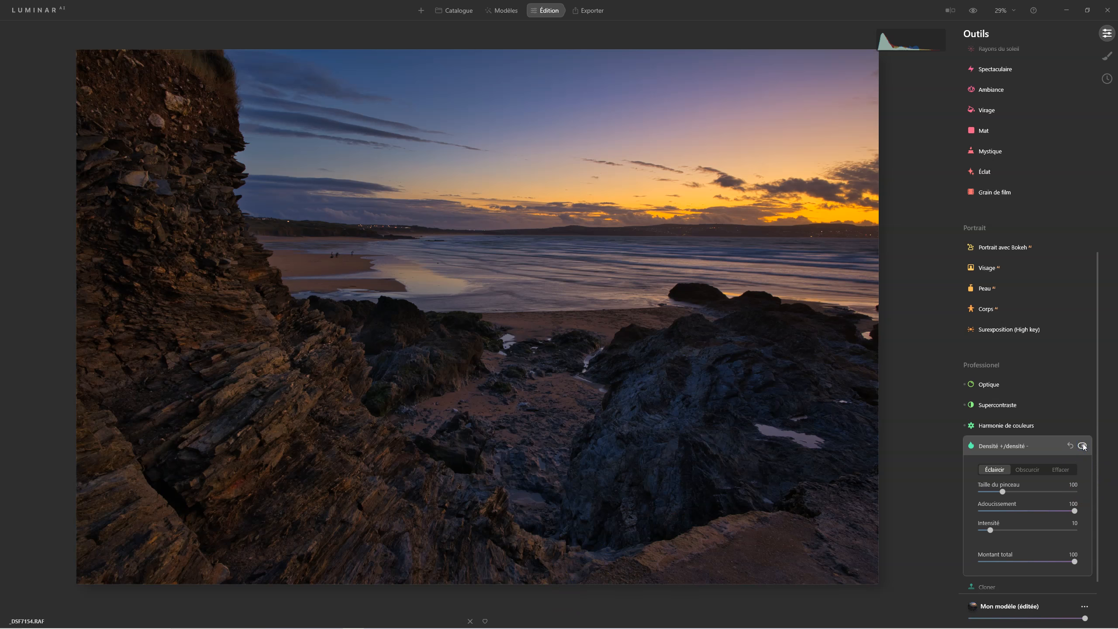
# Set the Obscurcir brush to intensity 10 and darken rock and sand areas, reducing the brush size to 52, then compare with the effect off
pyautogui.click(1032, 469)
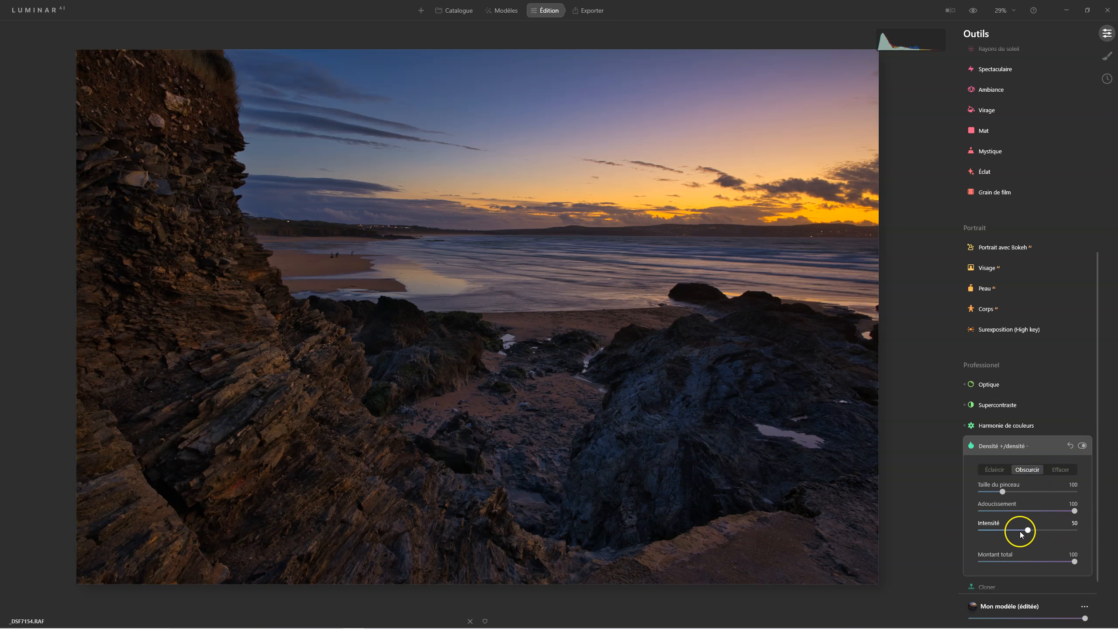
pyautogui.moveTo(1029, 530); pyautogui.dragTo(990, 533)
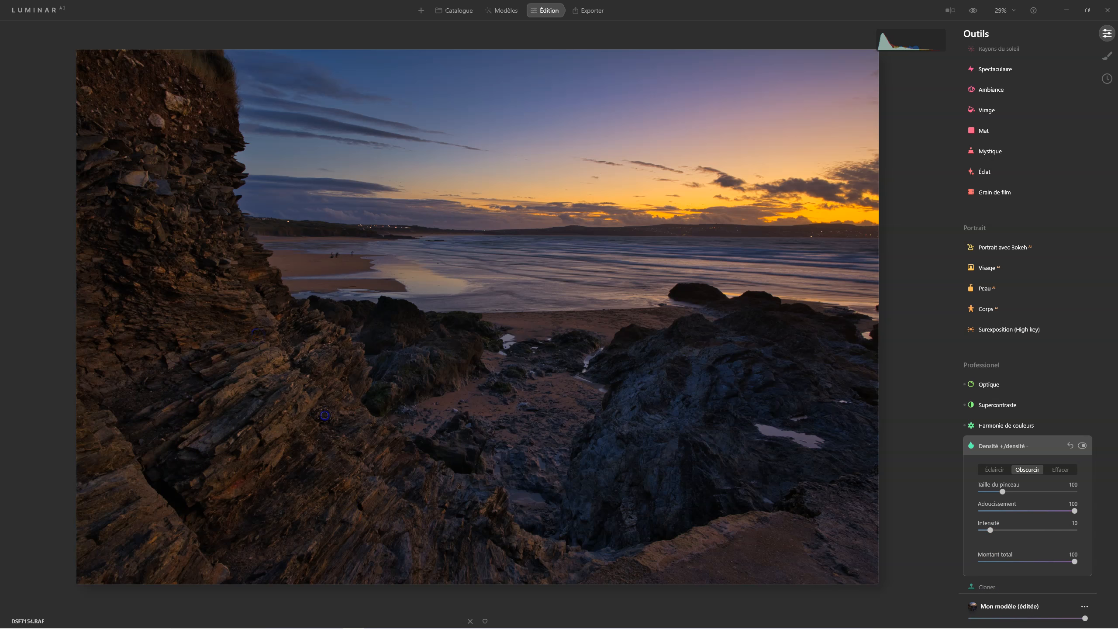
pyautogui.moveTo(328, 491); pyautogui.dragTo(314, 531)
pyautogui.click(207, 127)
pyautogui.moveTo(723, 493)
pyautogui.mouseDown()
pyautogui.moveTo(732, 520)
pyautogui.moveTo(654, 500)
pyautogui.moveTo(642, 453)
pyautogui.mouseUp()
pyautogui.moveTo(696, 324)
pyautogui.mouseDown()
pyautogui.moveTo(761, 367)
pyautogui.moveTo(739, 361)
pyautogui.moveTo(750, 345)
pyautogui.moveTo(779, 442)
pyautogui.mouseUp()
pyautogui.moveTo(522, 410)
pyautogui.mouseDown()
pyautogui.moveTo(514, 345)
pyautogui.moveTo(597, 349)
pyautogui.mouseUp()
pyautogui.moveTo(596, 354); pyautogui.dragTo(506, 386)
pyautogui.moveTo(530, 425)
pyautogui.mouseDown()
pyautogui.moveTo(491, 431)
pyautogui.moveTo(487, 418)
pyautogui.moveTo(495, 476)
pyautogui.mouseUp()
pyautogui.moveTo(515, 470); pyautogui.dragTo(526, 466)
pyautogui.moveTo(676, 299); pyautogui.dragTo(728, 310)
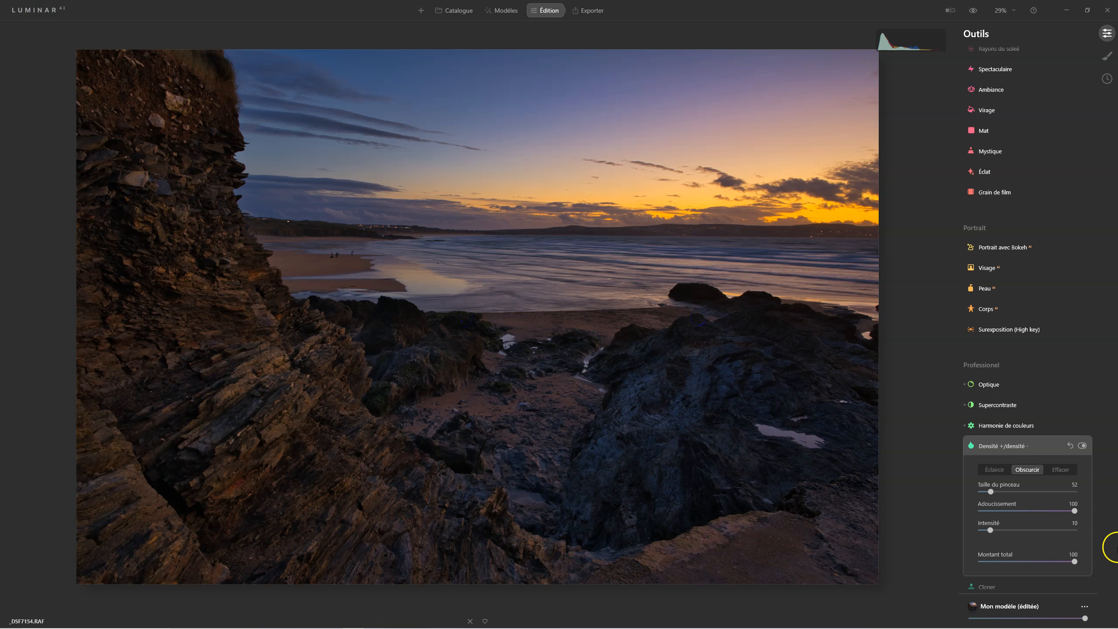
pyautogui.click(1082, 446)
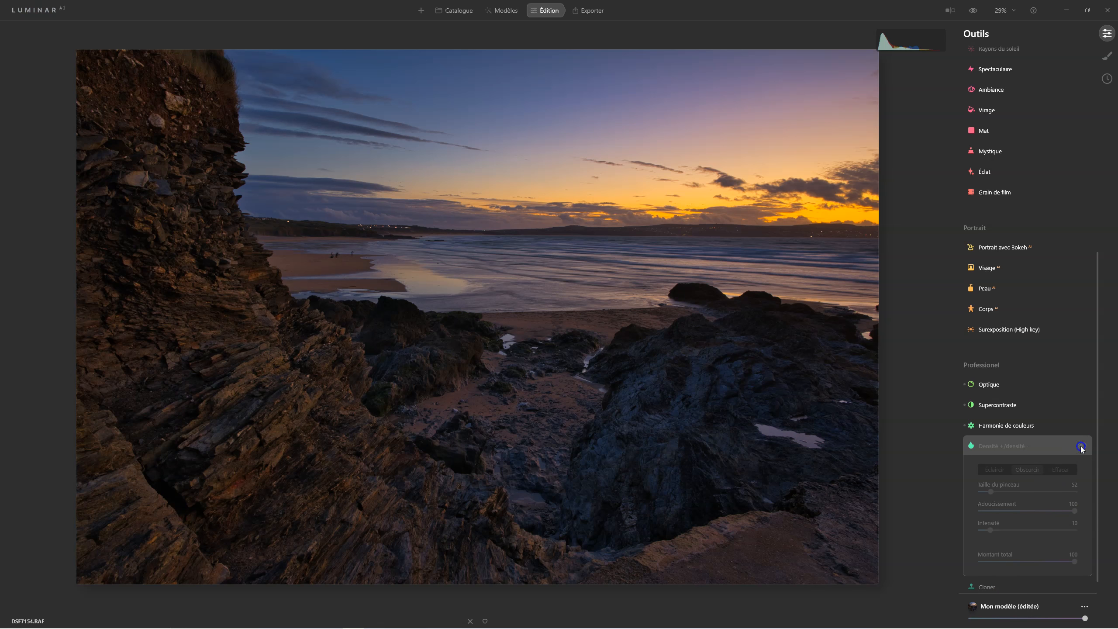
pyautogui.click(1081, 446)
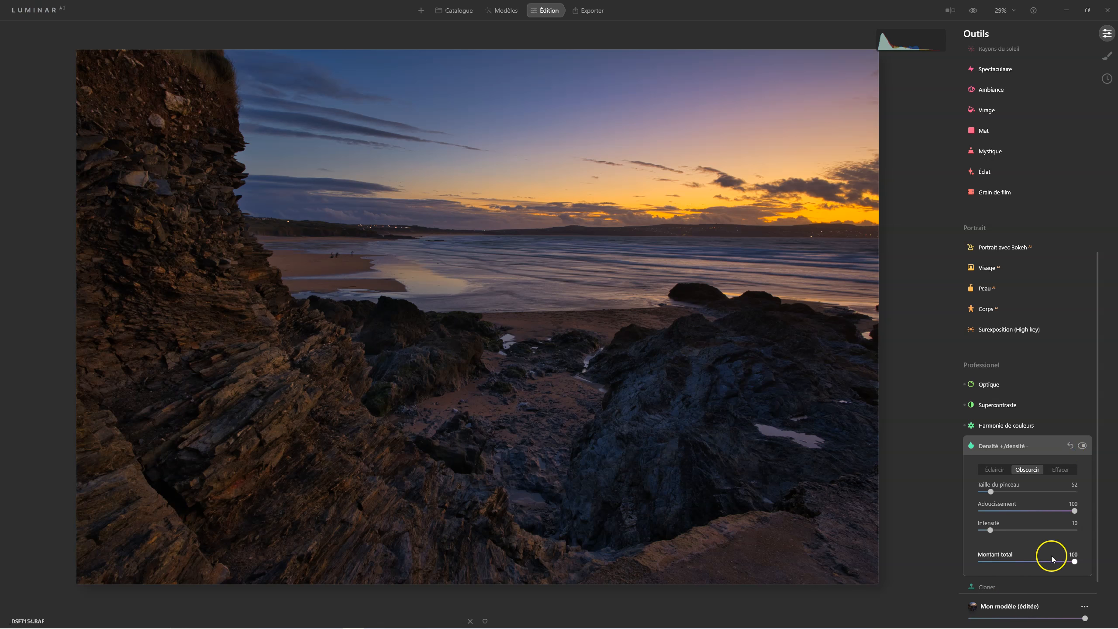
# Adjust the total amount of the Densité +/densité - effect and compare the edited photo with the original
pyautogui.moveTo(1074, 562); pyautogui.dragTo(1073, 564)
pyautogui.moveTo(981, 564); pyautogui.dragTo(1035, 562)
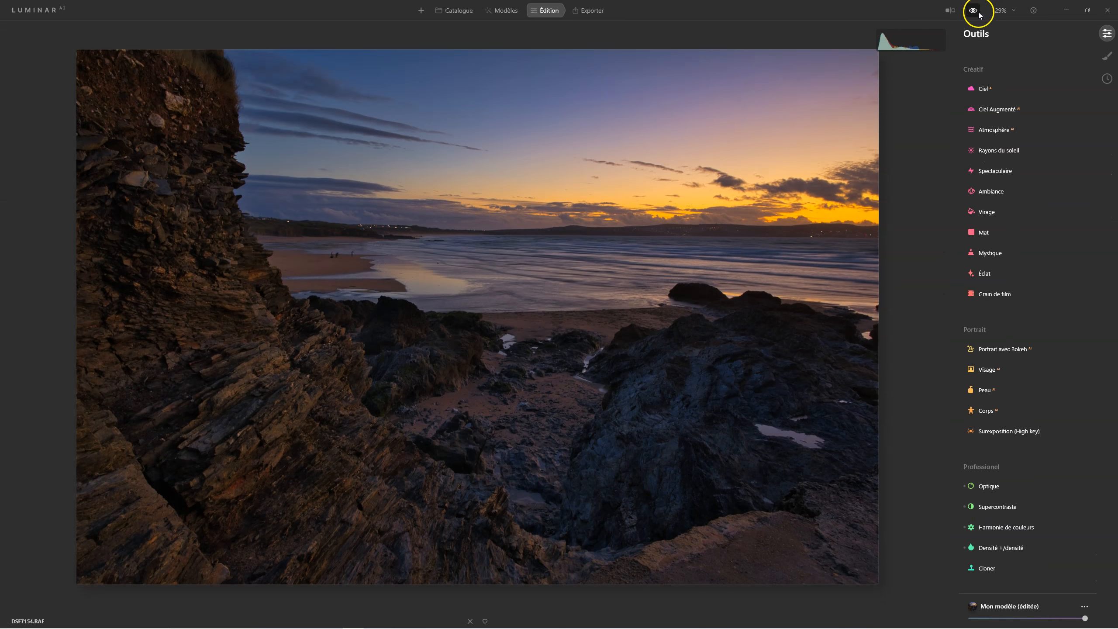
pyautogui.click(974, 11)
pyautogui.click(973, 11)
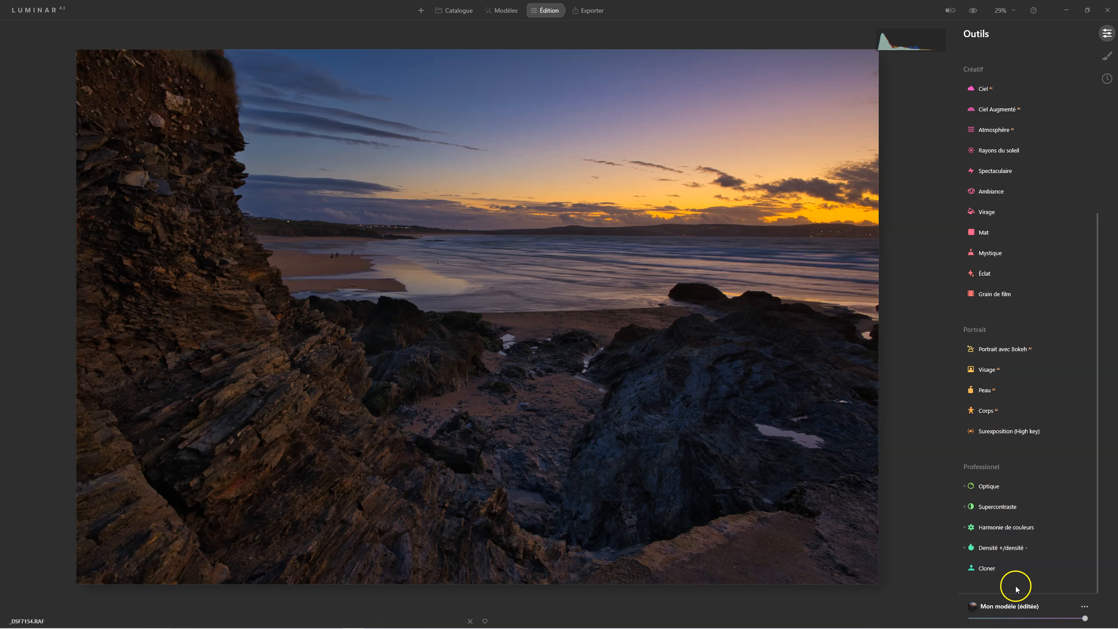
# In the Harmonie de couleurs colour balance, set Jaune-Bleu to 8 for shadows and Cyan-Rouge to 10 for highlights
pyautogui.click(994, 527)
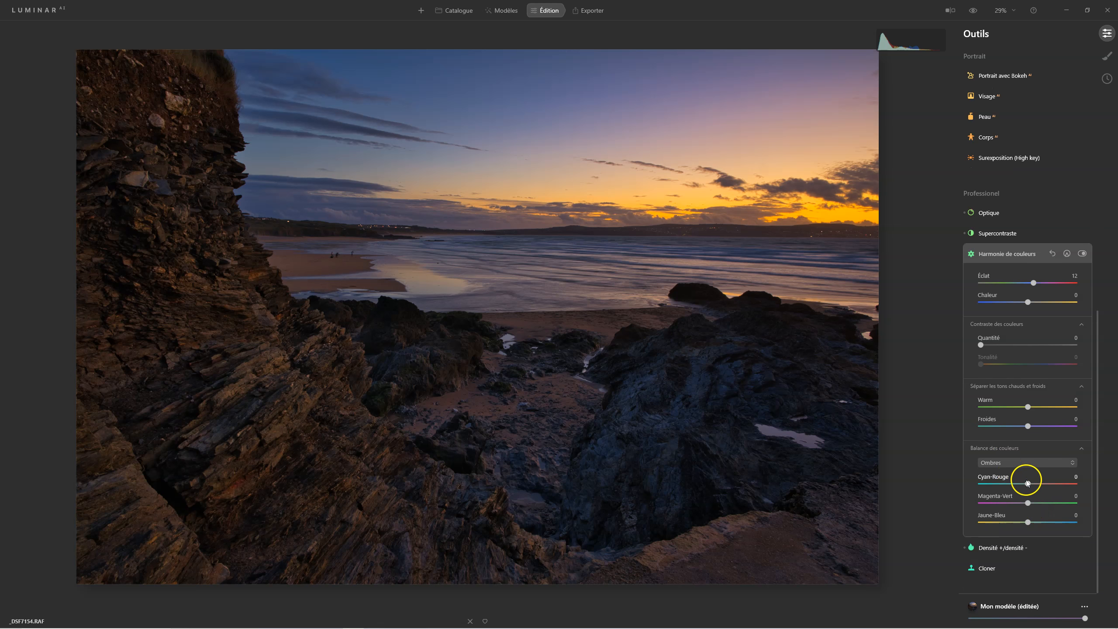
pyautogui.moveTo(1031, 523); pyautogui.dragTo(1033, 526)
pyautogui.click(1021, 464)
pyautogui.click(1012, 506)
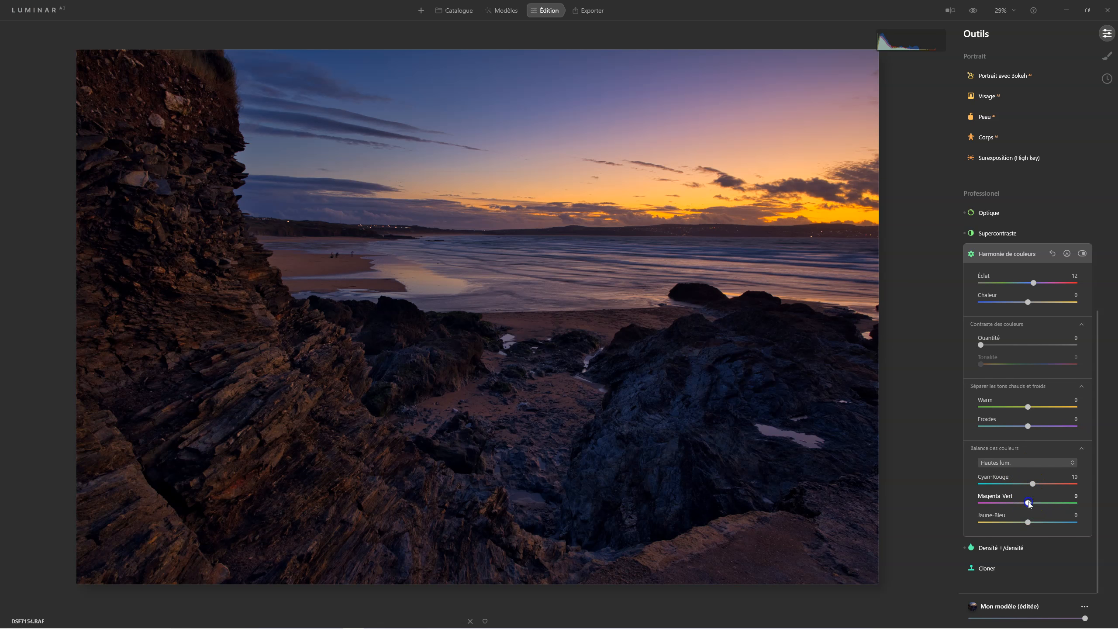
# Set the midtone colour balance to Magenta-Vert 11 and Jaune-Bleu -4, and compare the result with the original
pyautogui.click(1008, 462)
pyautogui.click(1012, 485)
pyautogui.moveTo(1028, 503); pyautogui.dragTo(1034, 505)
pyautogui.click(1027, 523)
pyautogui.click(1055, 522)
pyautogui.click(973, 11)
pyautogui.click(973, 11)
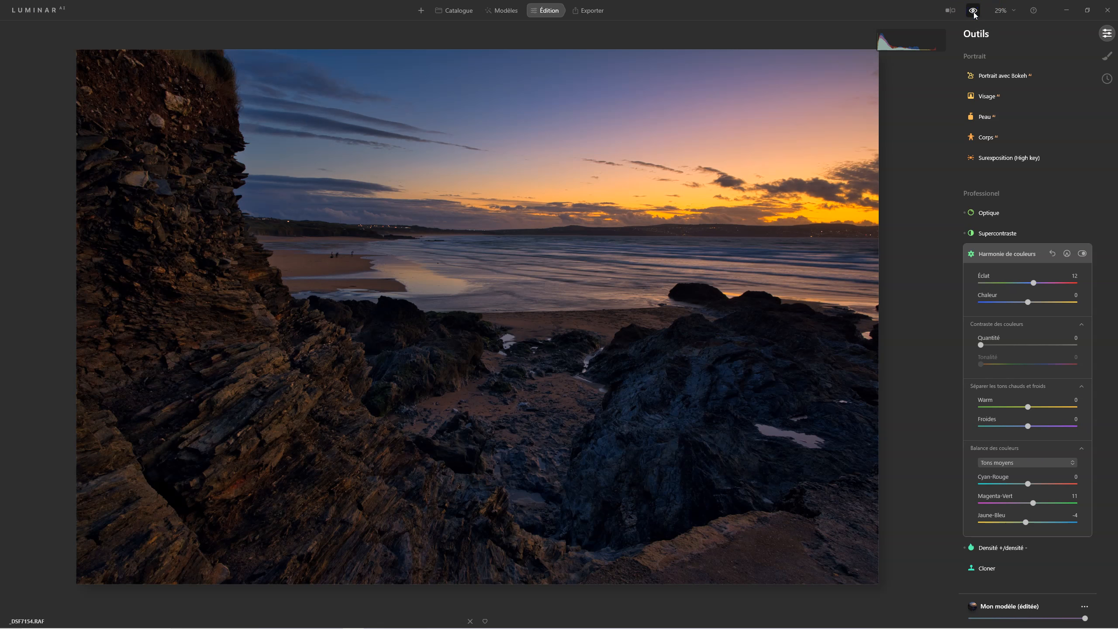
pyautogui.click(1005, 252)
# In the Couleur tool, set saturation to -19 and vibrance to 30
pyautogui.scroll(5, 1004, 266)
pyautogui.scroll(3, 1047, 348)
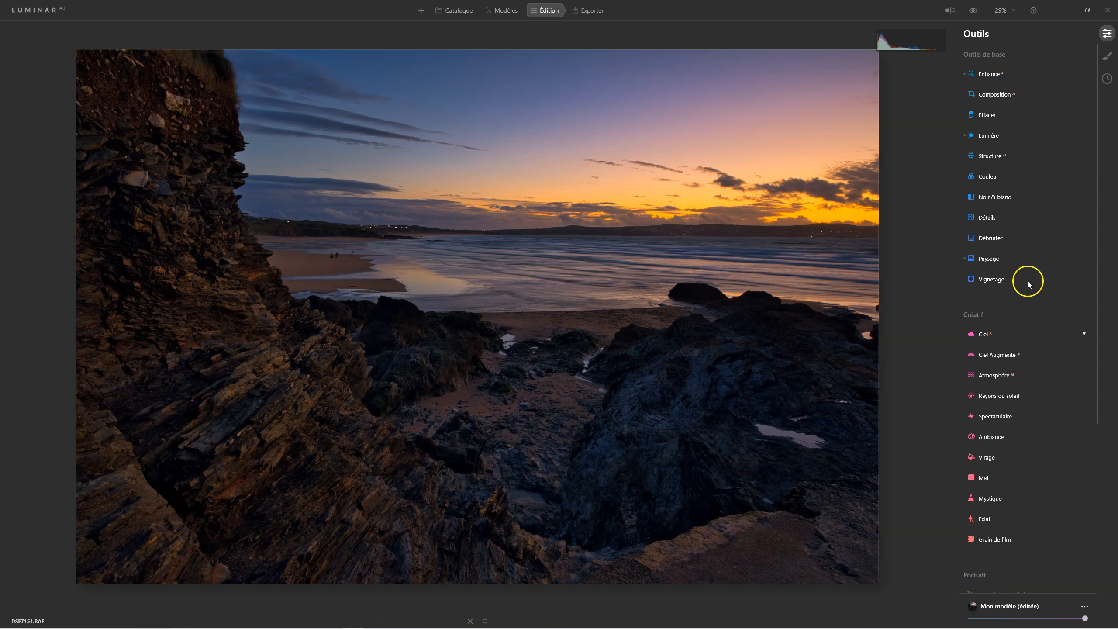
pyautogui.click(987, 177)
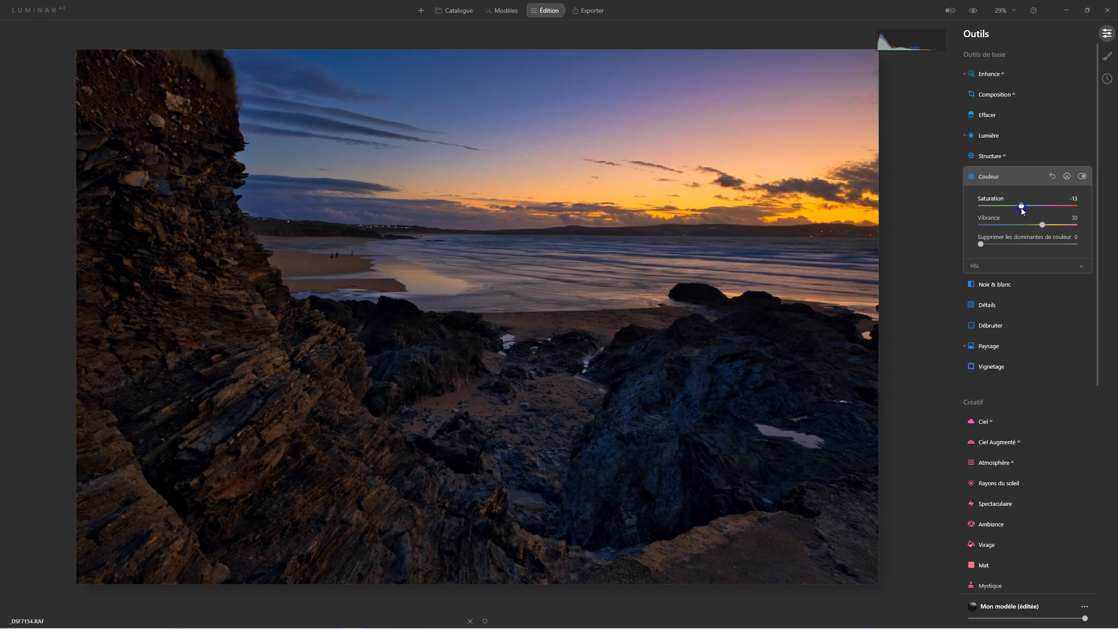
pyautogui.moveTo(1021, 208); pyautogui.dragTo(1020, 211)
# In the HSL luminance settings, set yellow to 35, orange to 29 and red to 18, and compare with Couleur off
pyautogui.click(975, 266)
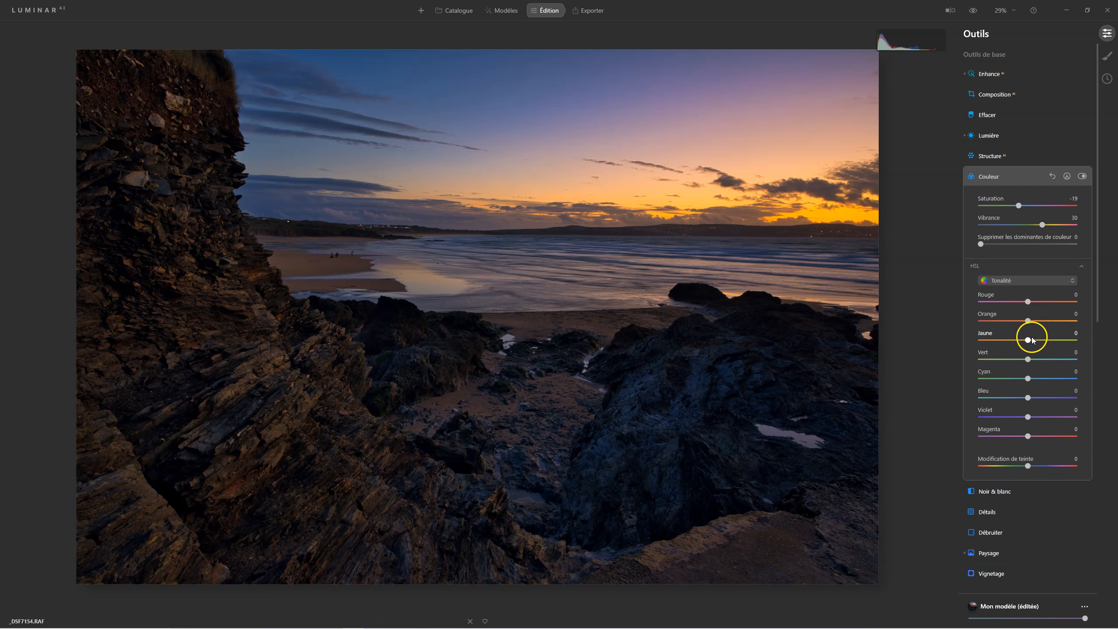
pyautogui.click(1012, 280)
pyautogui.click(1009, 330)
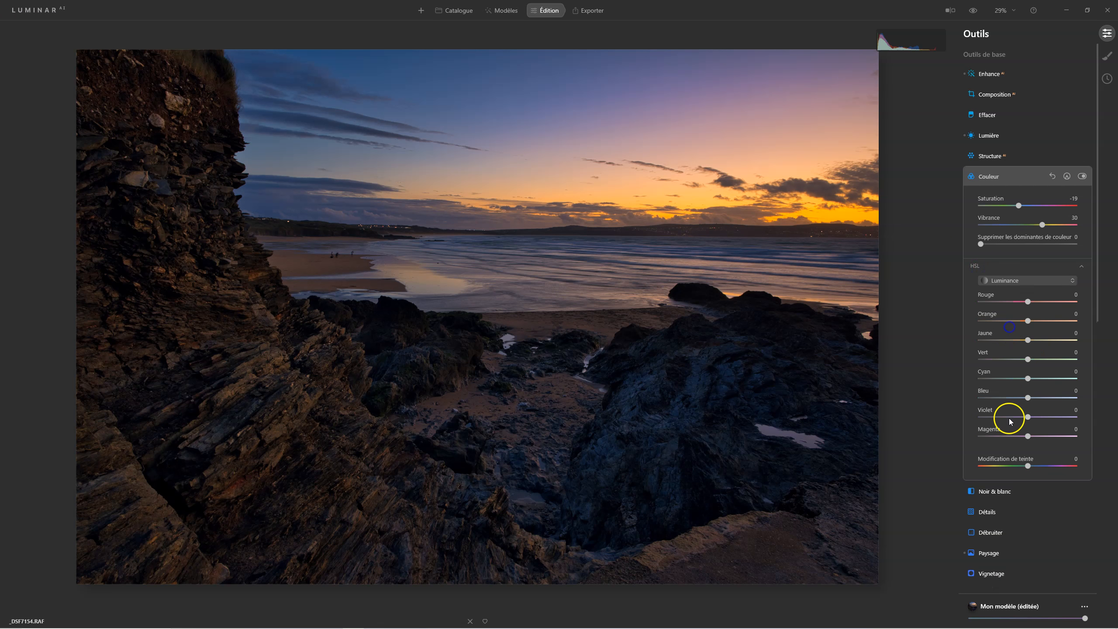
pyautogui.moveTo(1025, 342)
pyautogui.mouseDown()
pyautogui.moveTo(1044, 341)
pyautogui.moveTo(1015, 342)
pyautogui.moveTo(1044, 340)
pyautogui.mouseUp()
pyautogui.moveTo(1028, 321)
pyautogui.mouseDown()
pyautogui.moveTo(1042, 323)
pyautogui.moveTo(1032, 306)
pyautogui.mouseUp()
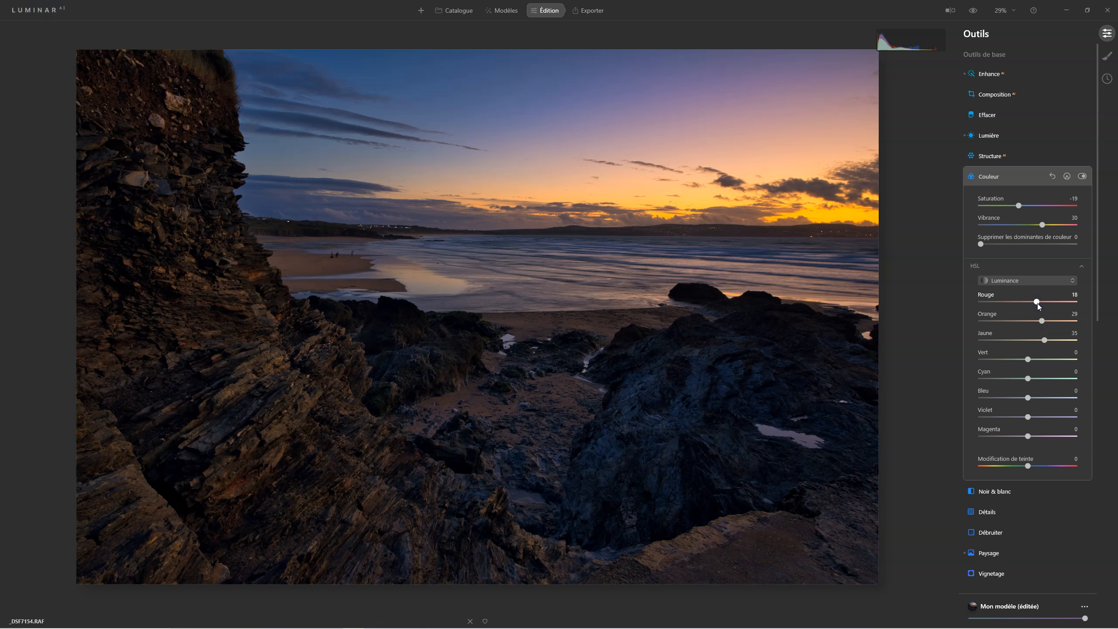
pyautogui.moveTo(1038, 307); pyautogui.dragTo(1038, 307)
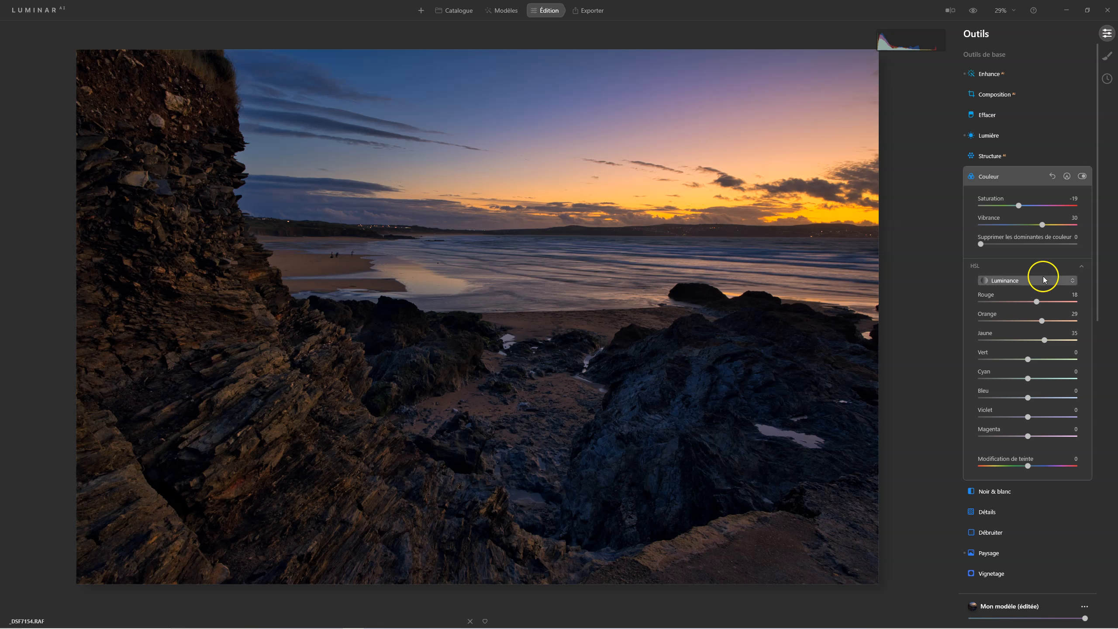
pyautogui.click(1081, 177)
pyautogui.click(1081, 176)
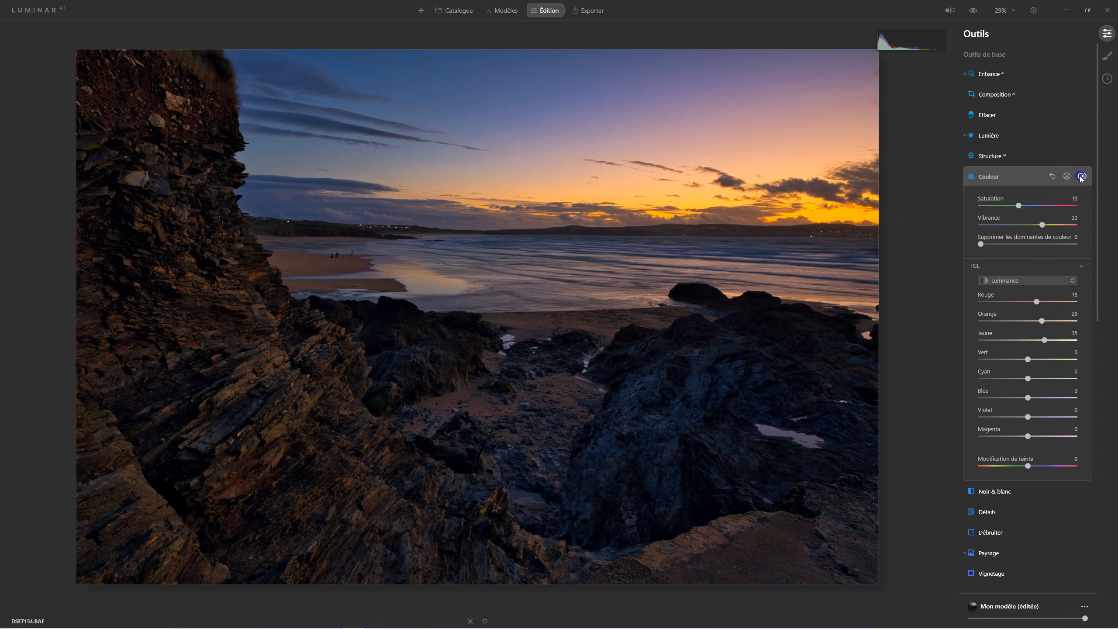
pyautogui.click(999, 176)
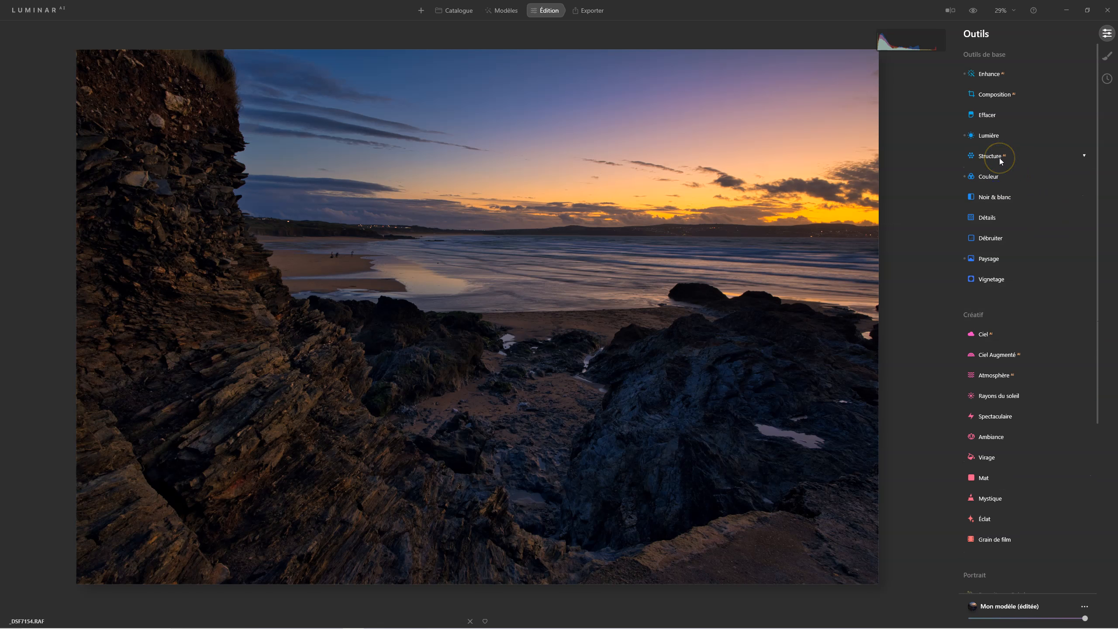
# Set the Structure amount to 28 and compare the photo with the effect off and on
pyautogui.click(999, 157)
pyautogui.moveTo(1027, 185); pyautogui.dragTo(1042, 187)
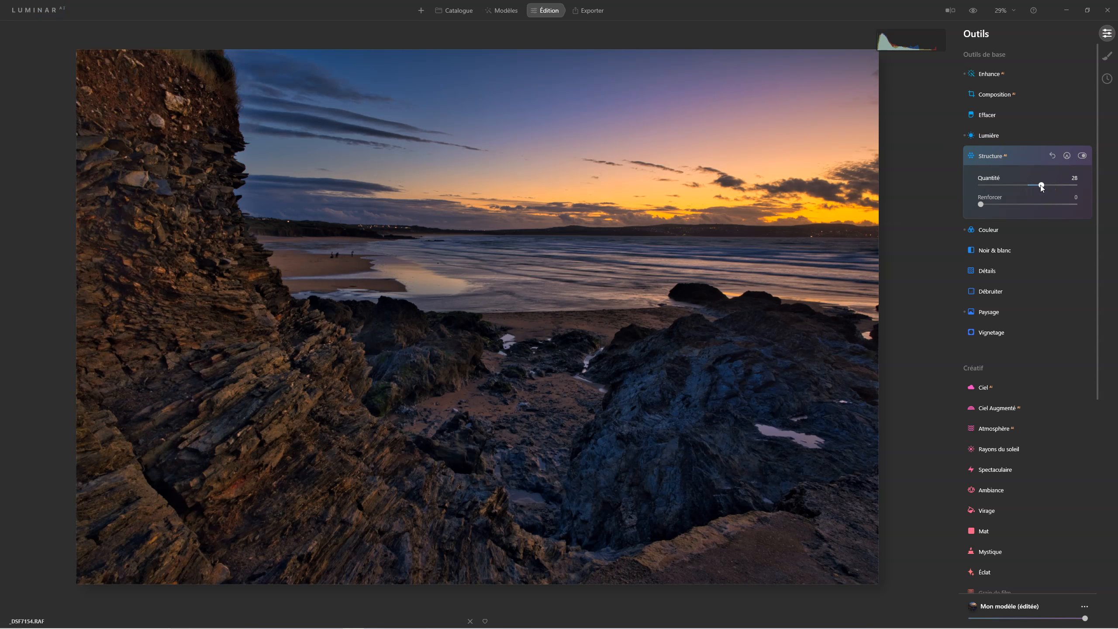
pyautogui.click(1082, 156)
pyautogui.click(1081, 156)
# Set Structure to 26, paint its mask over the cliff rocks with a brush radius of 192, and compare with the effect off
pyautogui.click(1067, 156)
pyautogui.click(1005, 198)
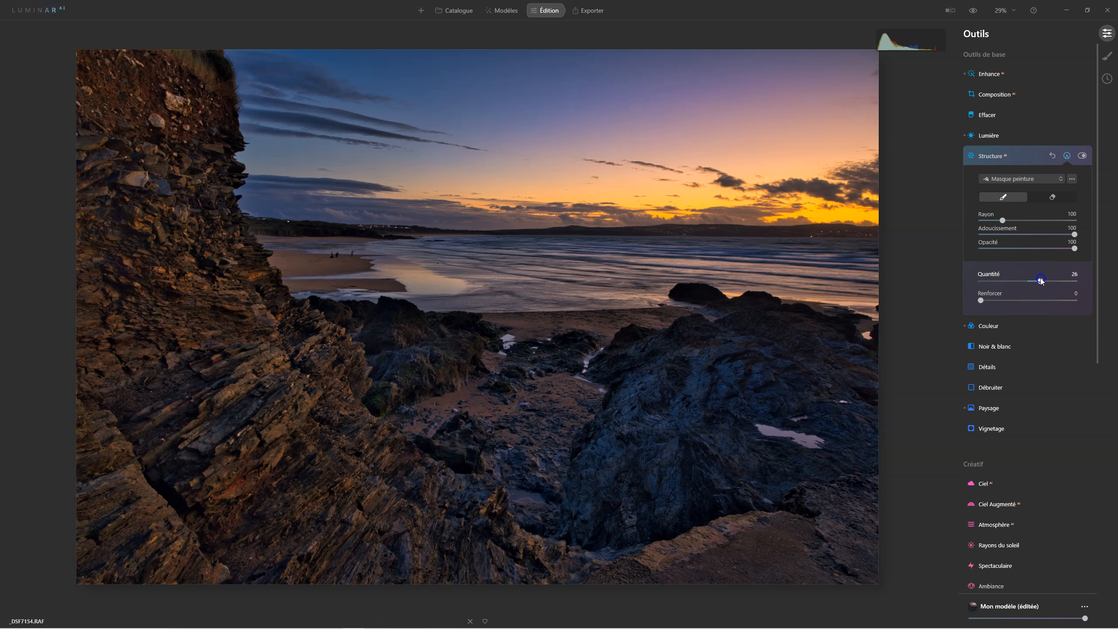
pyautogui.moveTo(1003, 220); pyautogui.dragTo(995, 219)
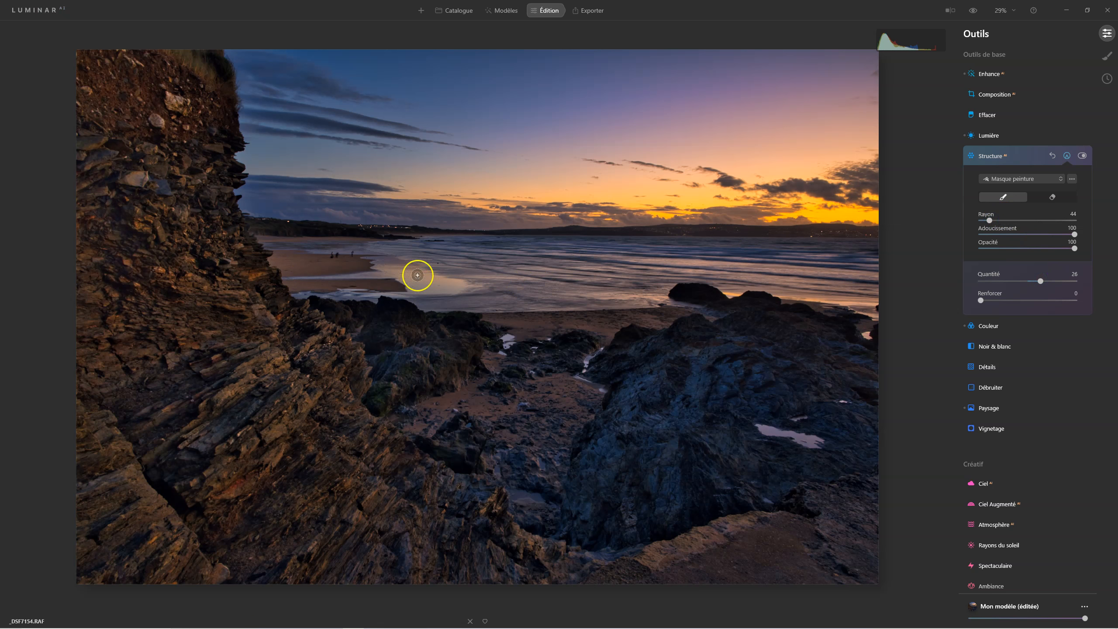
pyautogui.click(1025, 220)
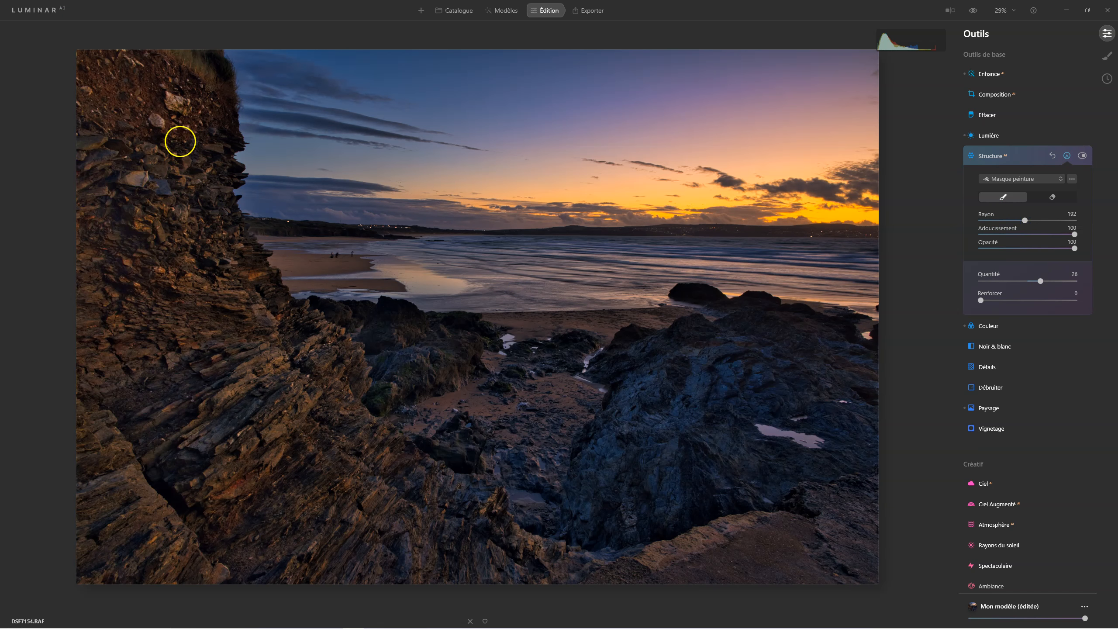
pyautogui.moveTo(147, 150)
pyautogui.mouseDown()
pyautogui.moveTo(97, 188)
pyautogui.moveTo(132, 277)
pyautogui.moveTo(152, 305)
pyautogui.moveTo(245, 343)
pyautogui.moveTo(97, 345)
pyautogui.moveTo(82, 469)
pyautogui.moveTo(159, 544)
pyautogui.moveTo(195, 435)
pyautogui.moveTo(110, 407)
pyautogui.moveTo(388, 568)
pyautogui.moveTo(344, 441)
pyautogui.moveTo(302, 495)
pyautogui.moveTo(462, 567)
pyautogui.mouseUp()
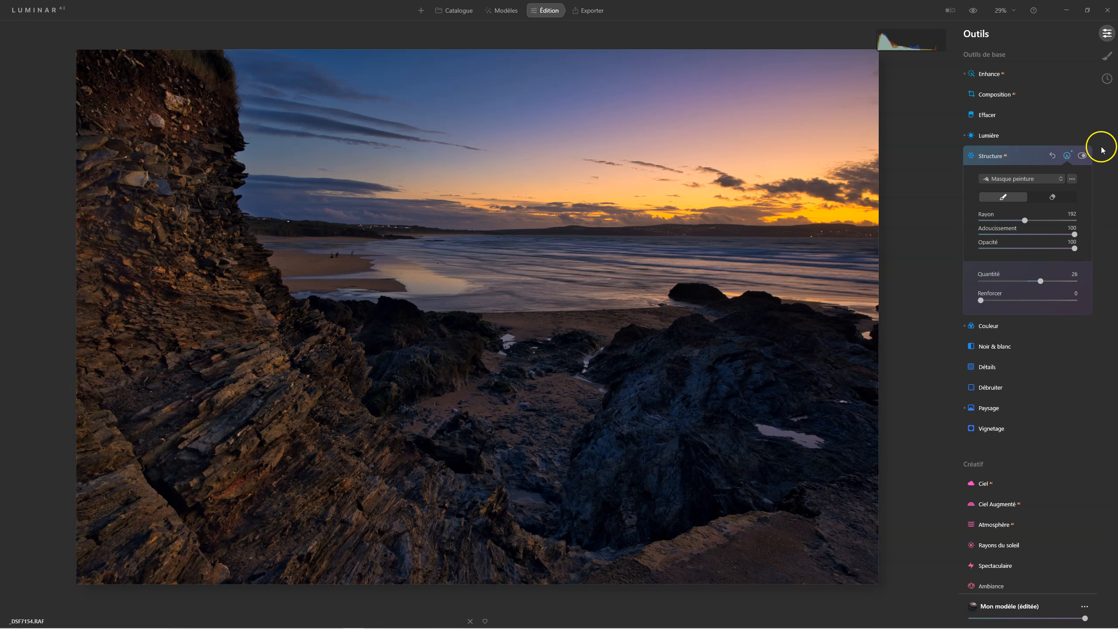
pyautogui.click(1083, 155)
pyautogui.click(1083, 156)
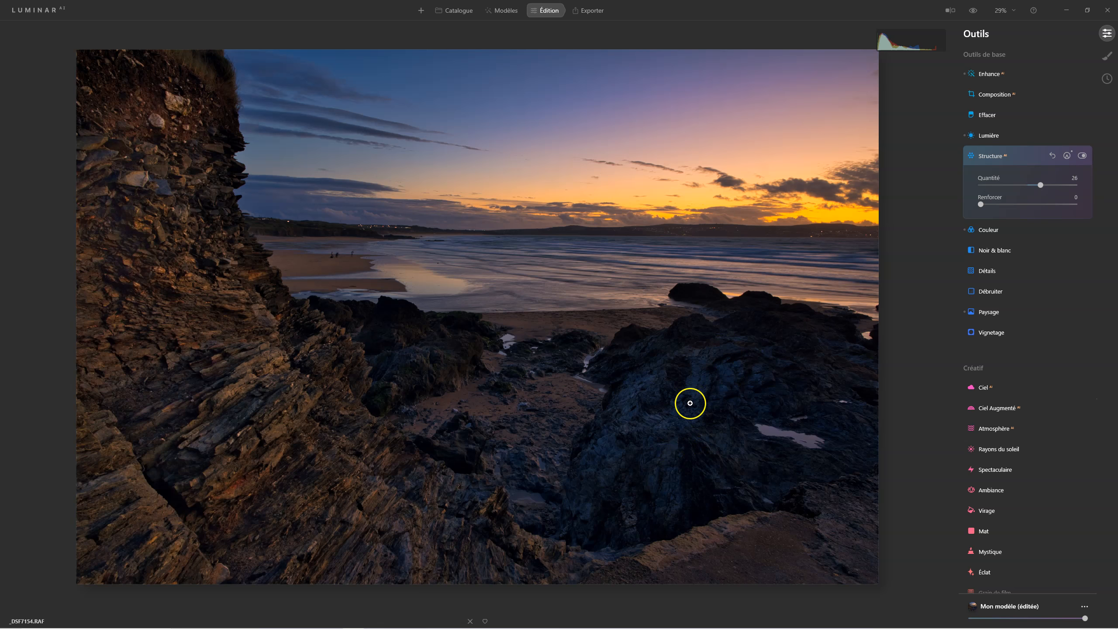
# Extend the Structure paint mask over the large dark rock and set the Structure amount to 23
pyautogui.click(1067, 156)
pyautogui.click(1011, 203)
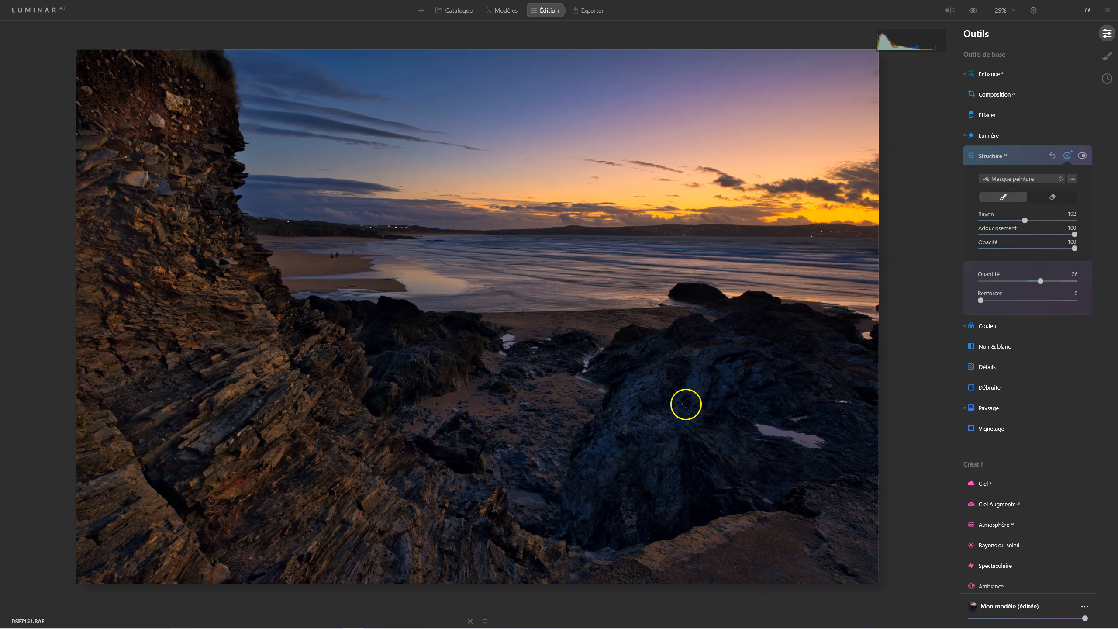
pyautogui.moveTo(721, 393)
pyautogui.mouseDown()
pyautogui.moveTo(618, 487)
pyautogui.moveTo(722, 390)
pyautogui.moveTo(800, 360)
pyautogui.moveTo(753, 355)
pyautogui.moveTo(812, 421)
pyautogui.moveTo(743, 451)
pyautogui.moveTo(815, 457)
pyautogui.moveTo(750, 463)
pyautogui.moveTo(832, 404)
pyautogui.moveTo(843, 415)
pyautogui.moveTo(708, 477)
pyautogui.mouseUp()
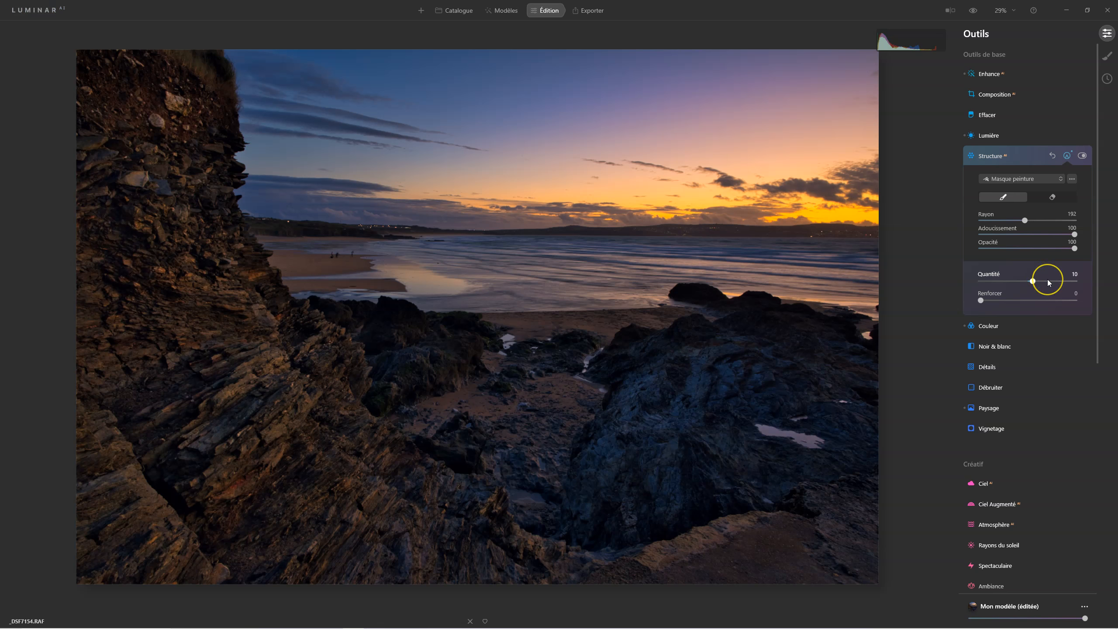
pyautogui.click(1040, 282)
pyautogui.click(991, 167)
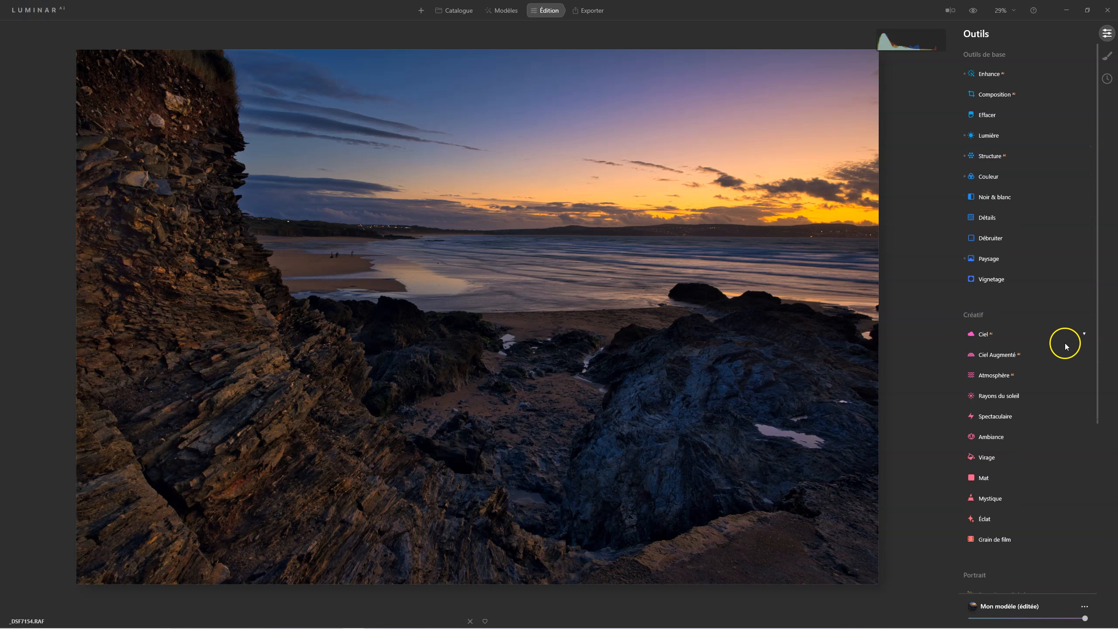
# Try a lower overall strength for the edited model and restore it to full strength
pyautogui.moveTo(1081, 614); pyautogui.dragTo(1053, 618)
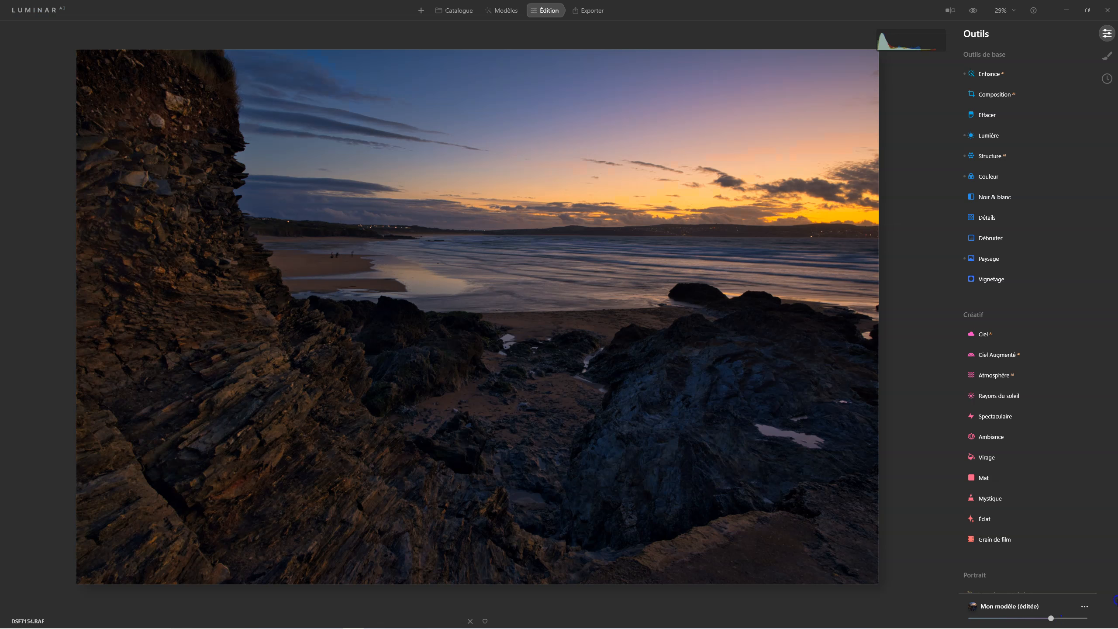
pyautogui.moveTo(1052, 618); pyautogui.dragTo(1114, 617)
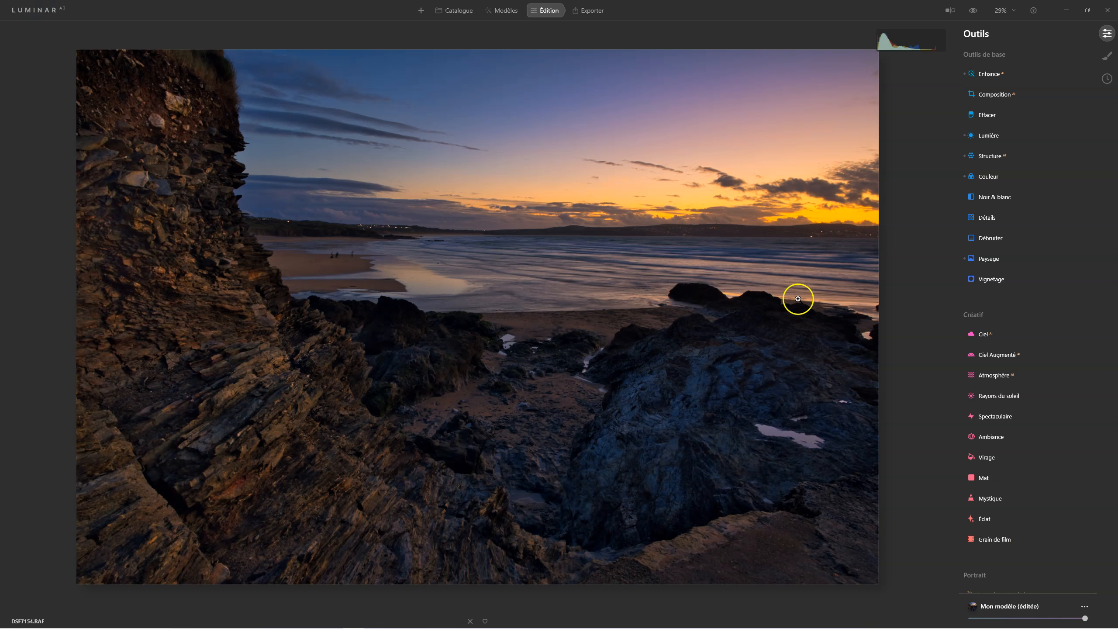
# Centre a vignette on the sunset sky, set Quantité to -100 and Progressivité to 100, and try Lumière interne before returning it to 0
pyautogui.click(989, 279)
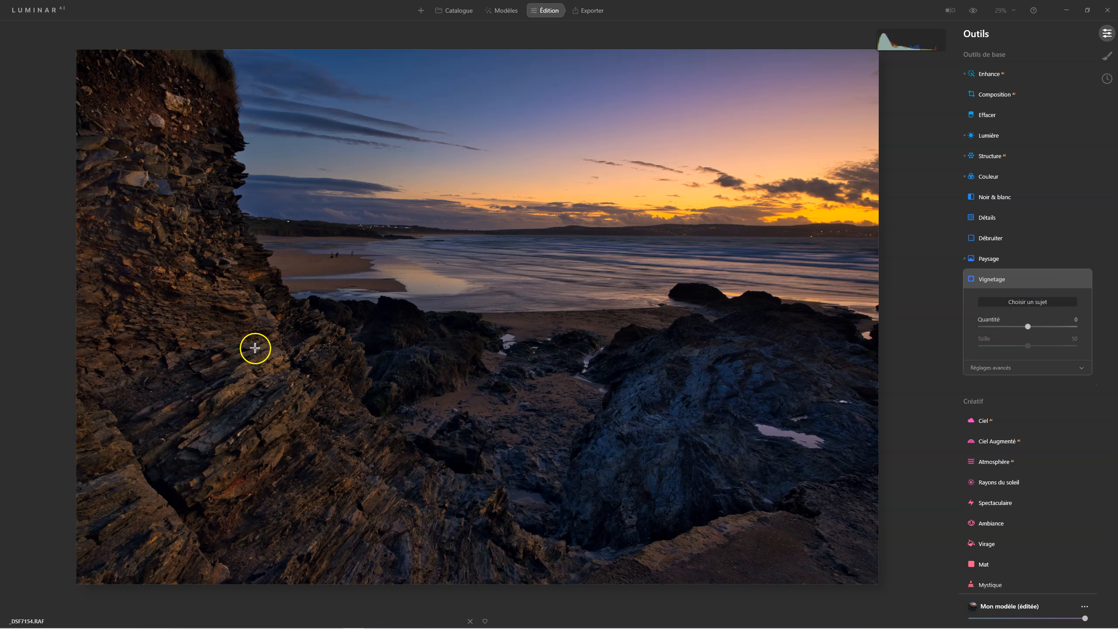
pyautogui.click(782, 207)
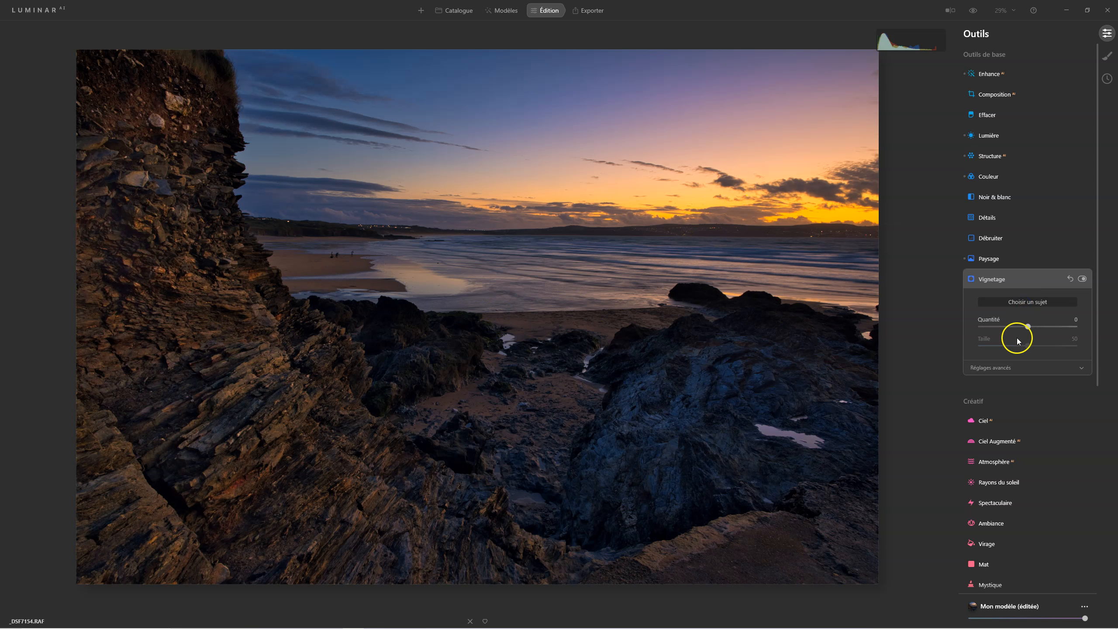
pyautogui.moveTo(1028, 327); pyautogui.dragTo(982, 327)
pyautogui.click(1002, 367)
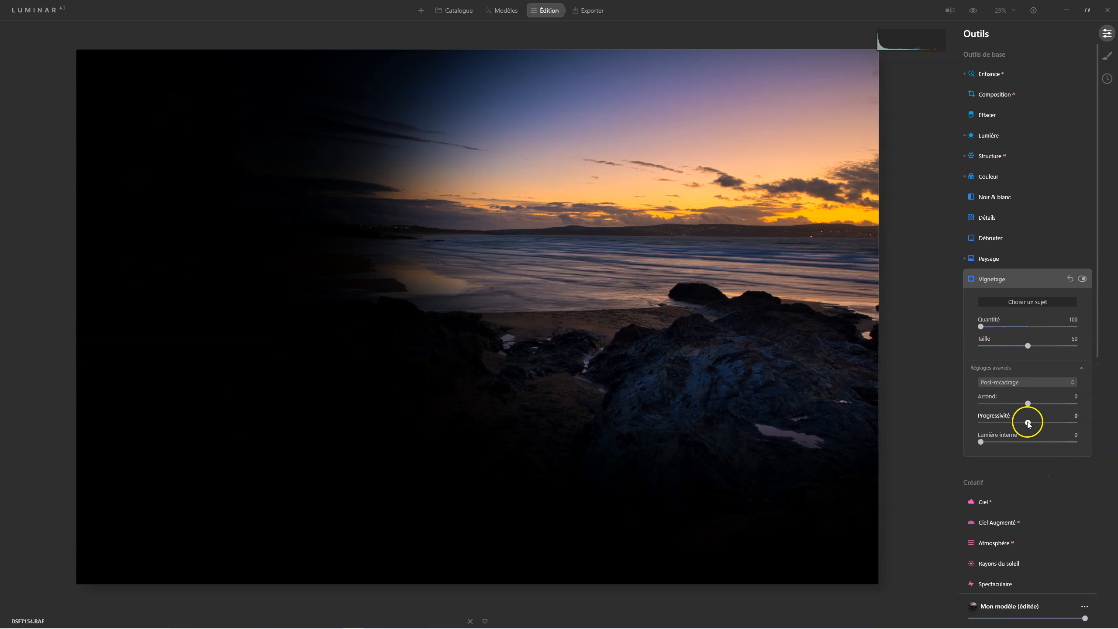
pyautogui.moveTo(1027, 422); pyautogui.dragTo(1074, 423)
pyautogui.moveTo(981, 441)
pyautogui.mouseDown()
pyautogui.moveTo(1098, 444)
pyautogui.moveTo(977, 439)
pyautogui.mouseUp()
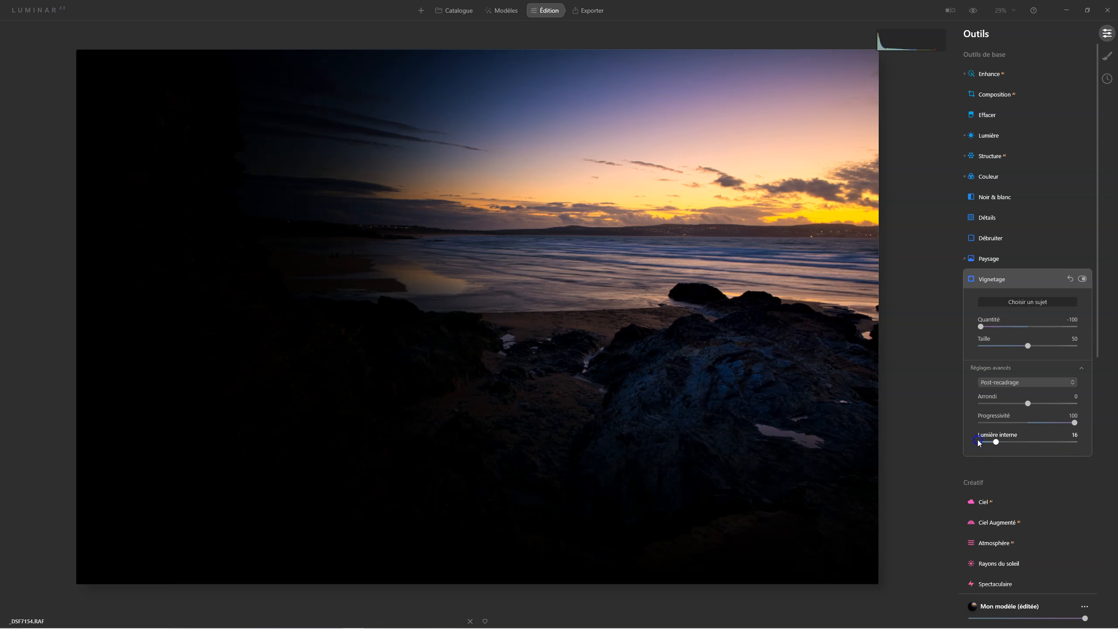
# Set the vignette's Taille to 0 and Quantité to -43, compare with the effect off and on, and change Quantité to -30
pyautogui.moveTo(1034, 347); pyautogui.dragTo(899, 328)
pyautogui.moveTo(981, 327); pyautogui.dragTo(1012, 327)
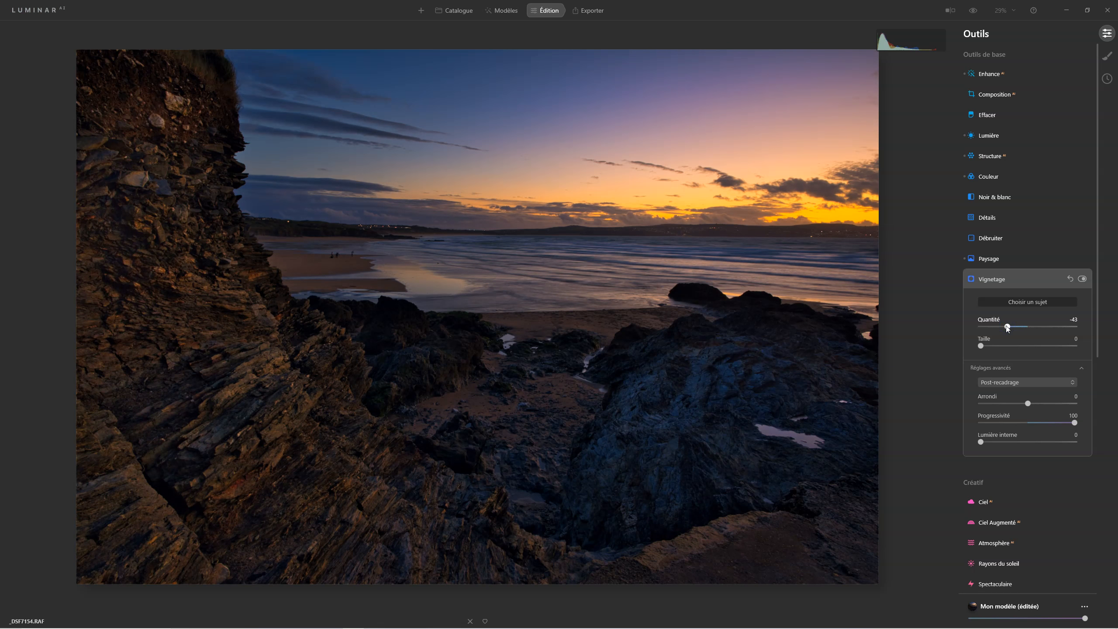
pyautogui.click(1083, 279)
pyautogui.click(1082, 279)
pyautogui.click(1083, 278)
pyautogui.click(1082, 278)
pyautogui.click(1007, 326)
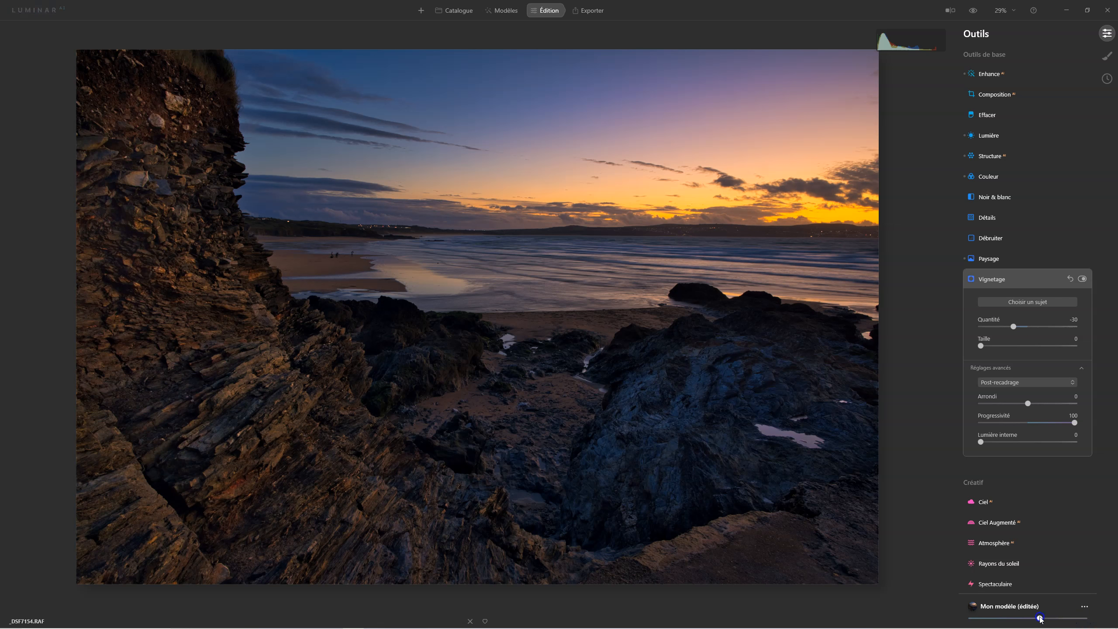
# Reduce the edited model's overall strength to about three quarters and compare the result with the original photo
pyautogui.moveTo(1040, 618); pyautogui.dragTo(1038, 619)
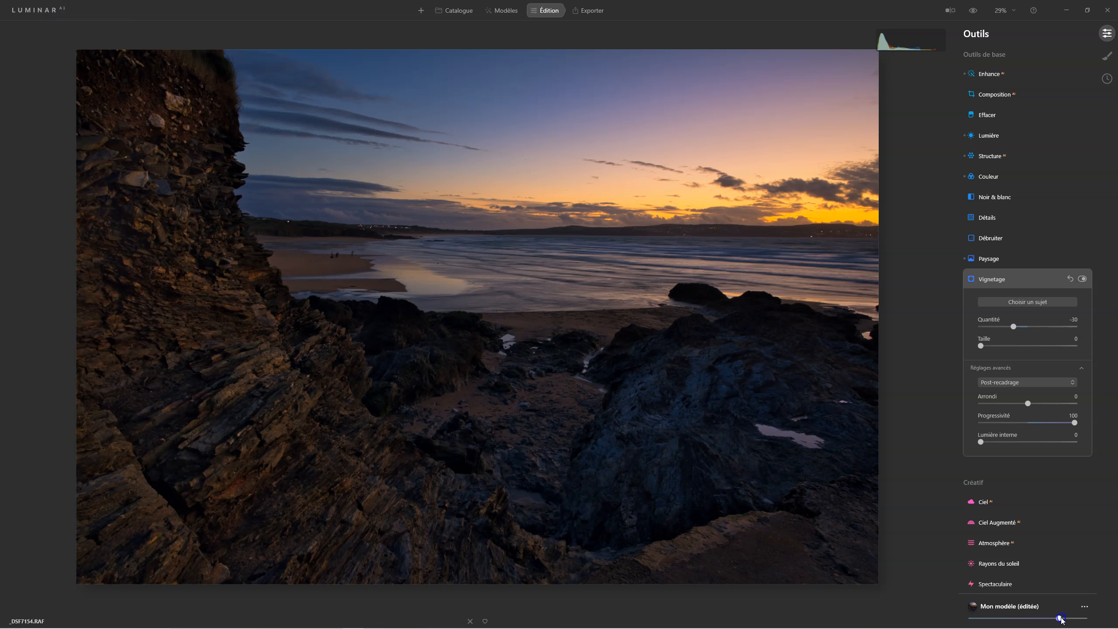
pyautogui.click(991, 280)
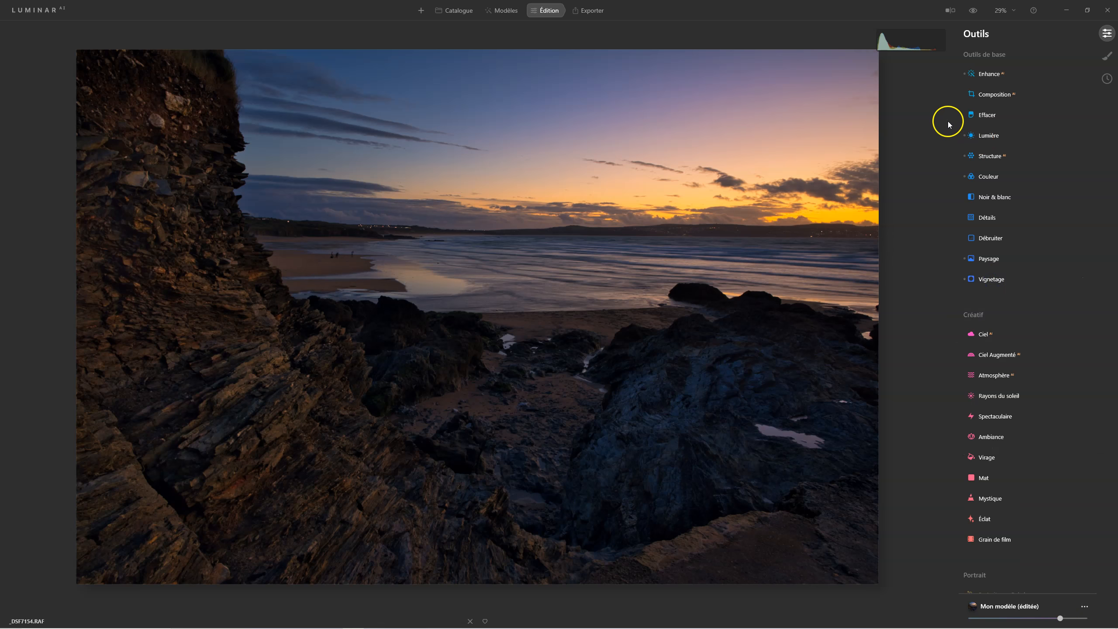
pyautogui.click(972, 11)
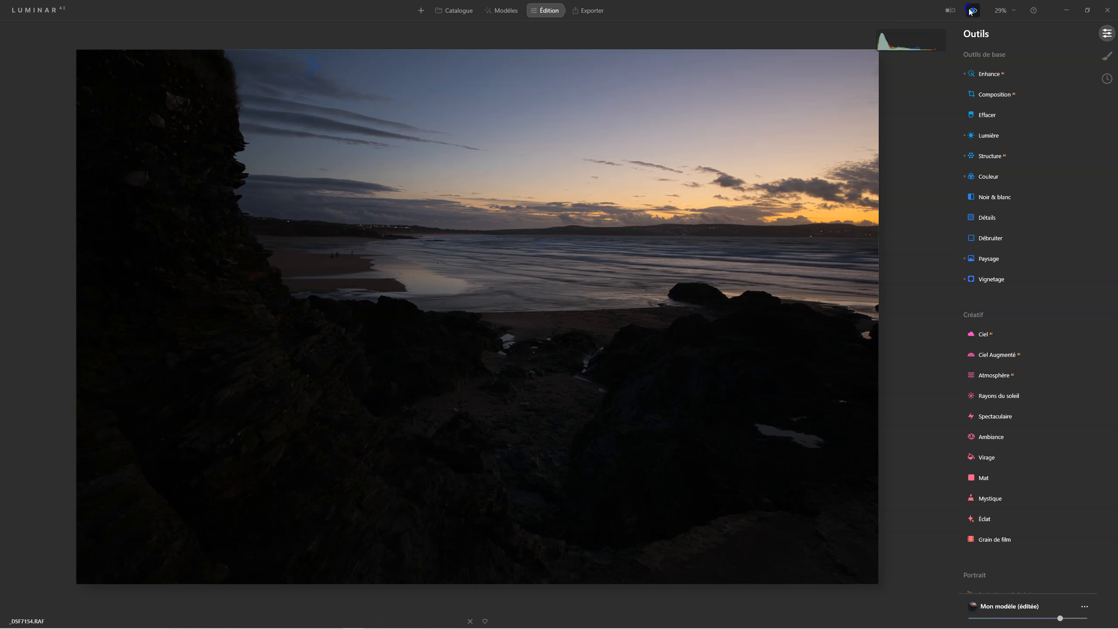
pyautogui.click(971, 12)
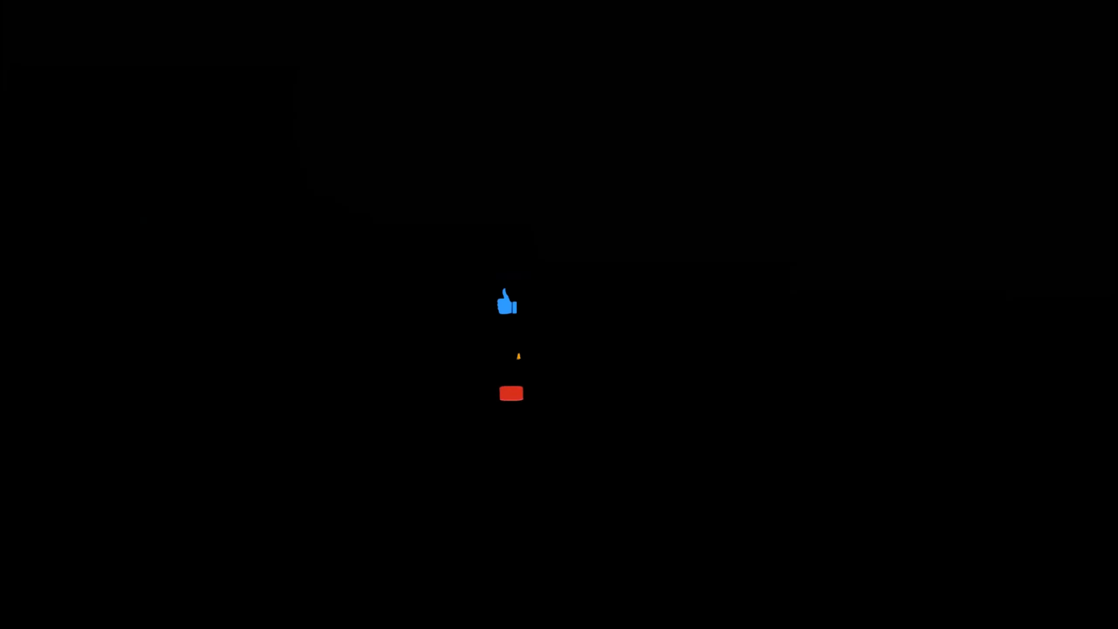